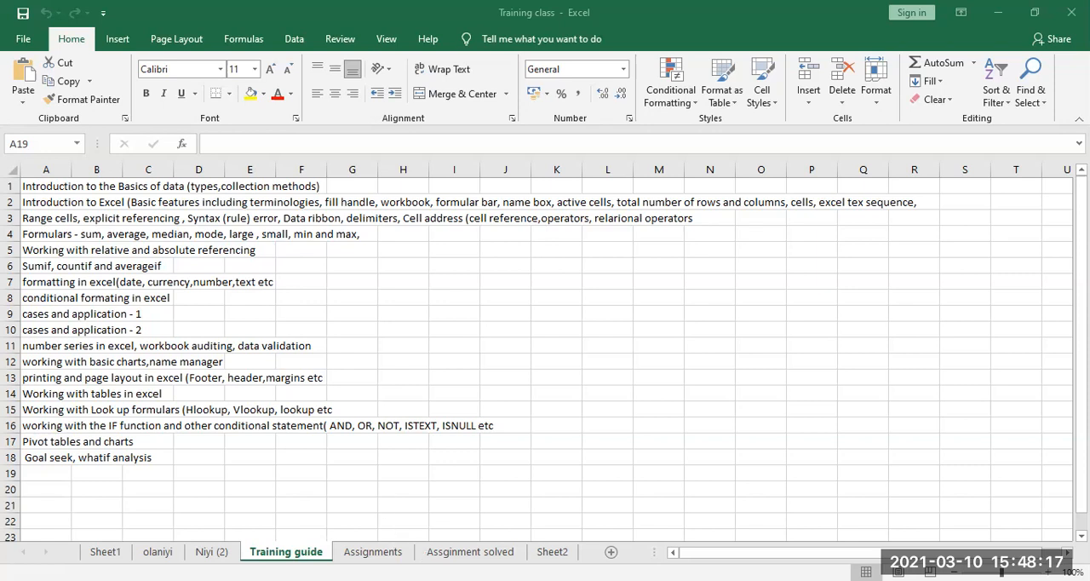
Switch to the "Assginment solved" sheet and select the BREAD cell A3 in the unit cost table
{"action": "left_click", "coordinate": [470, 551]}
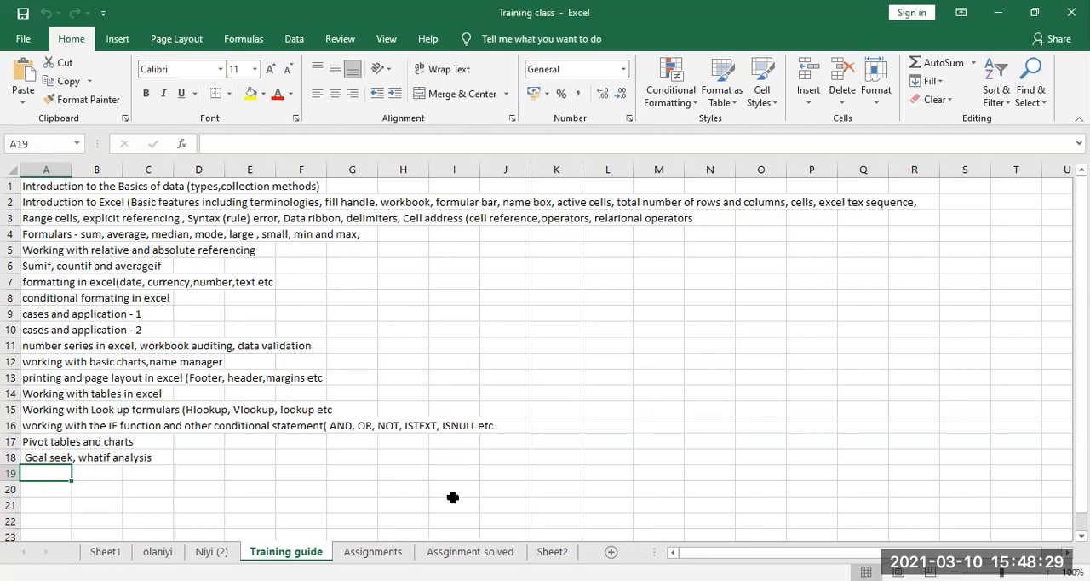
{"action": "left_click", "coordinate": [461, 551]}
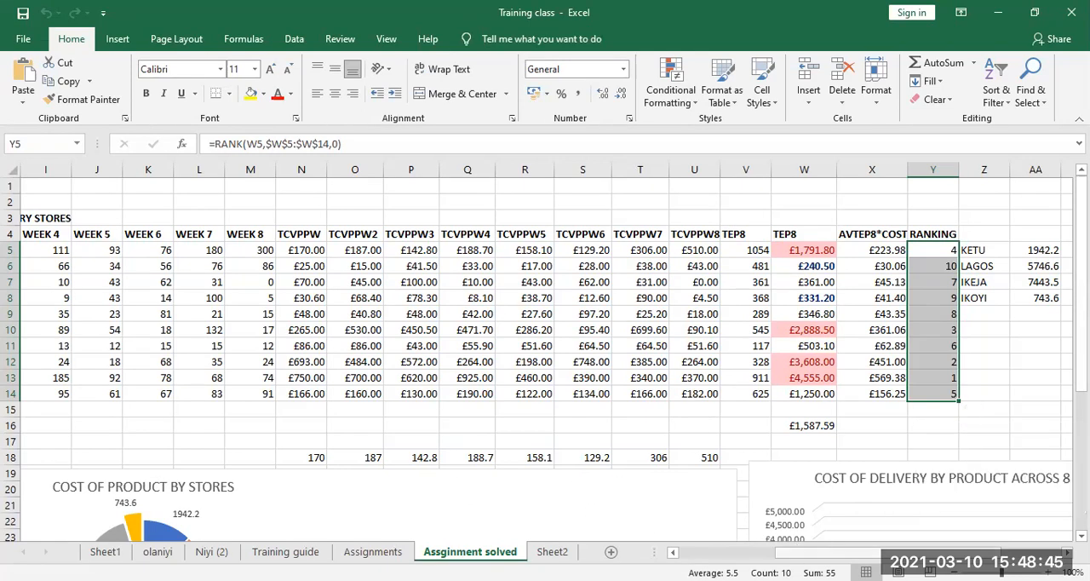
{"action": "left_click_drag", "start_coordinate": [894, 552], "coordinate": [678, 545]}
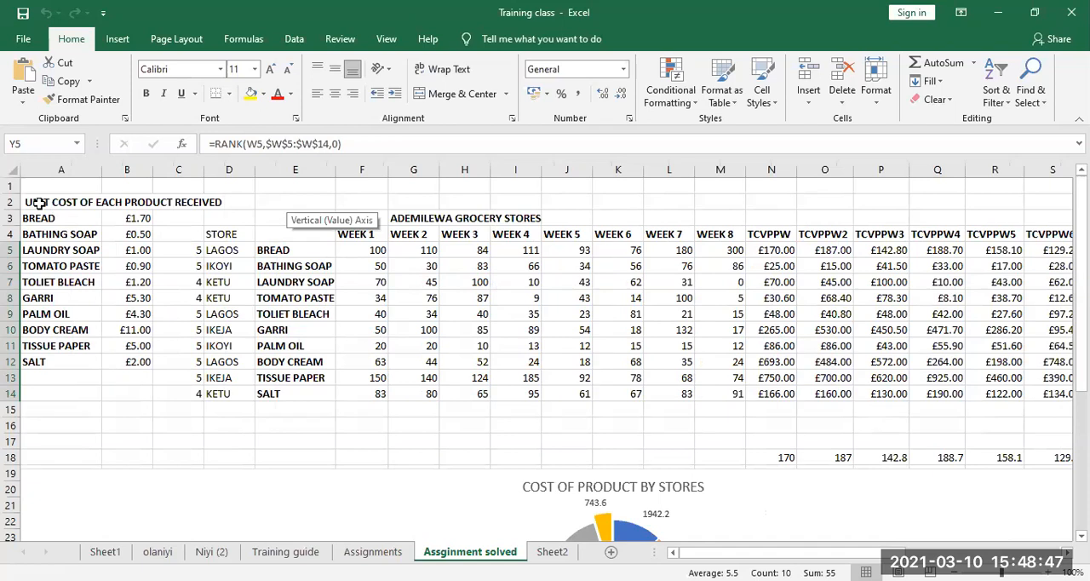
{"action": "left_click", "coordinate": [41, 222]}
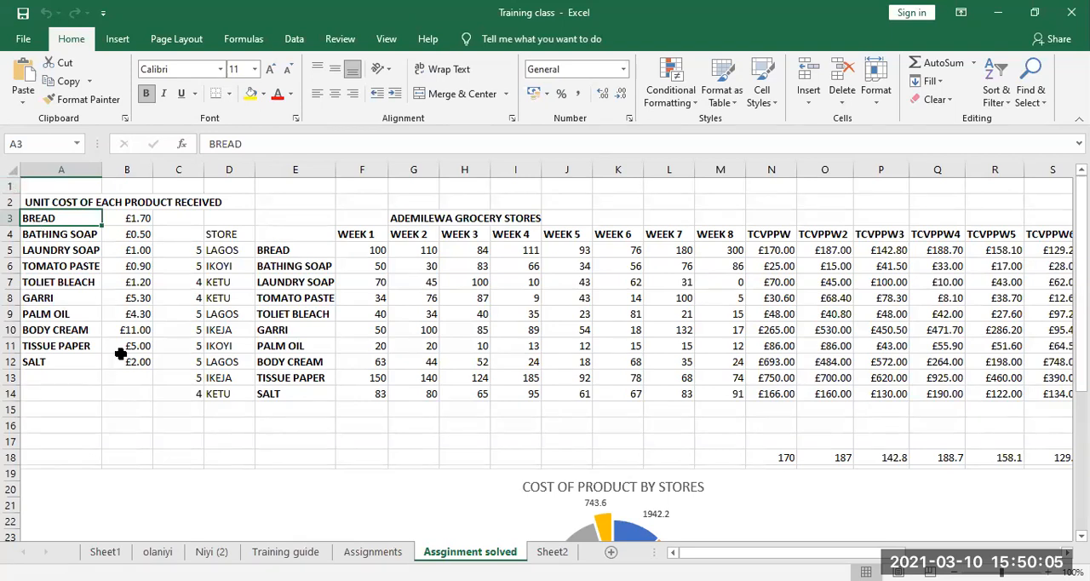
Start an IF formula in cell D17 with the logical test D5="LAGOS"
{"action": "left_click", "coordinate": [222, 438]}
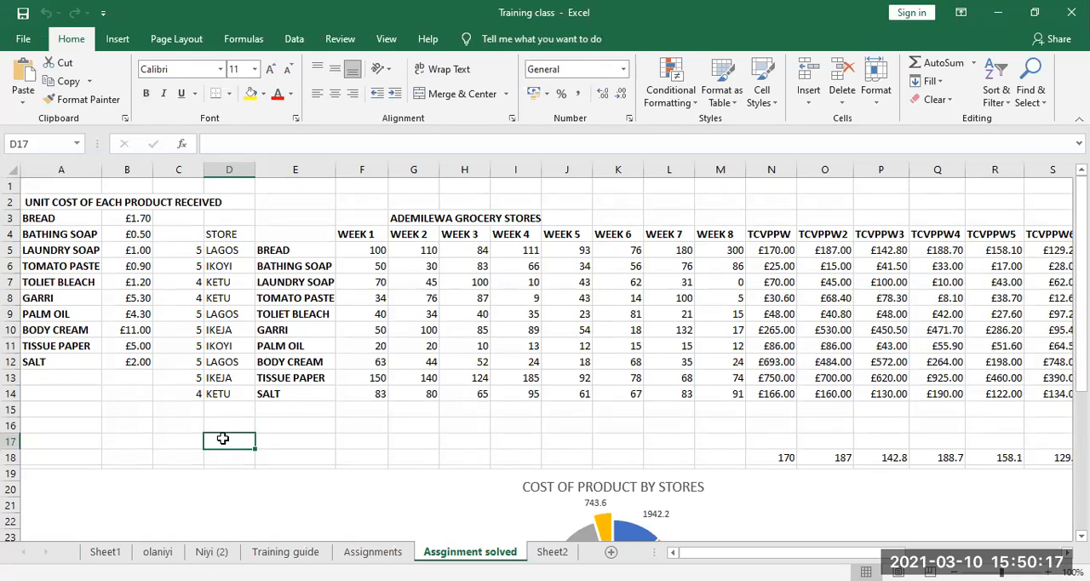
{"action": "type", "text": "="}
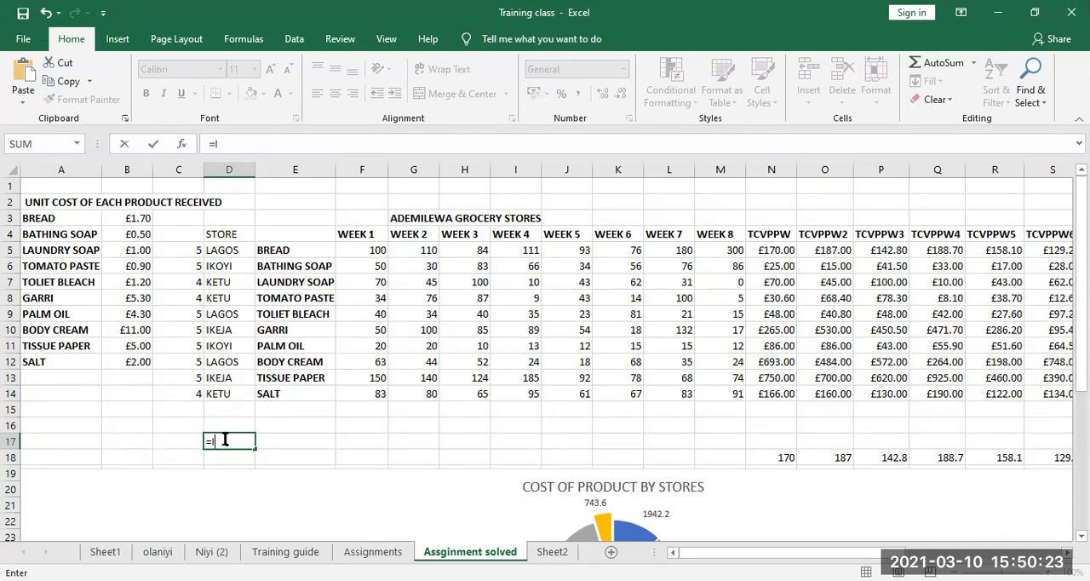
{"action": "type", "text": "IF("}
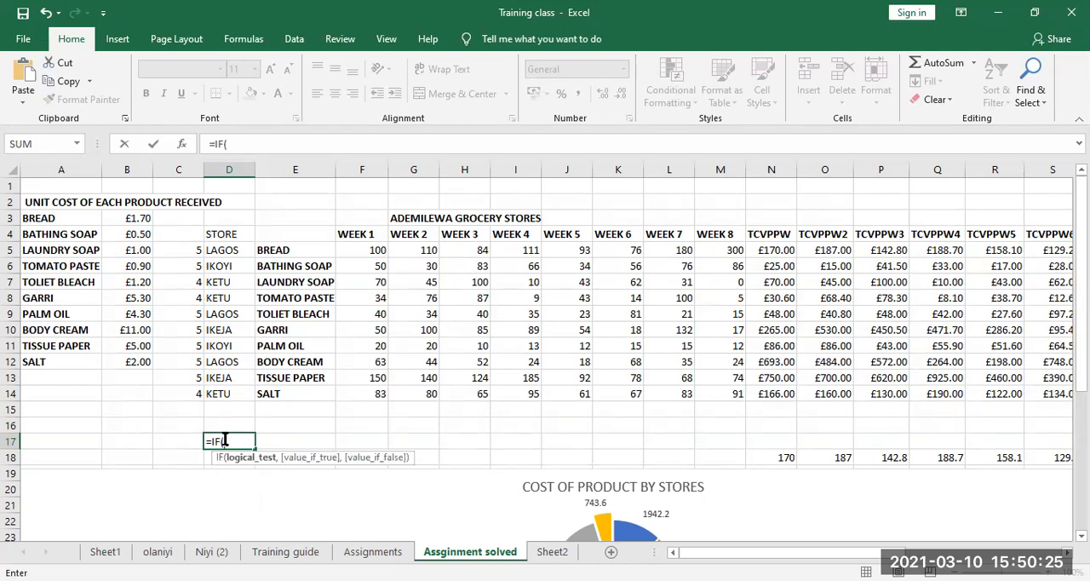
{"action": "type", "text": "D5"}
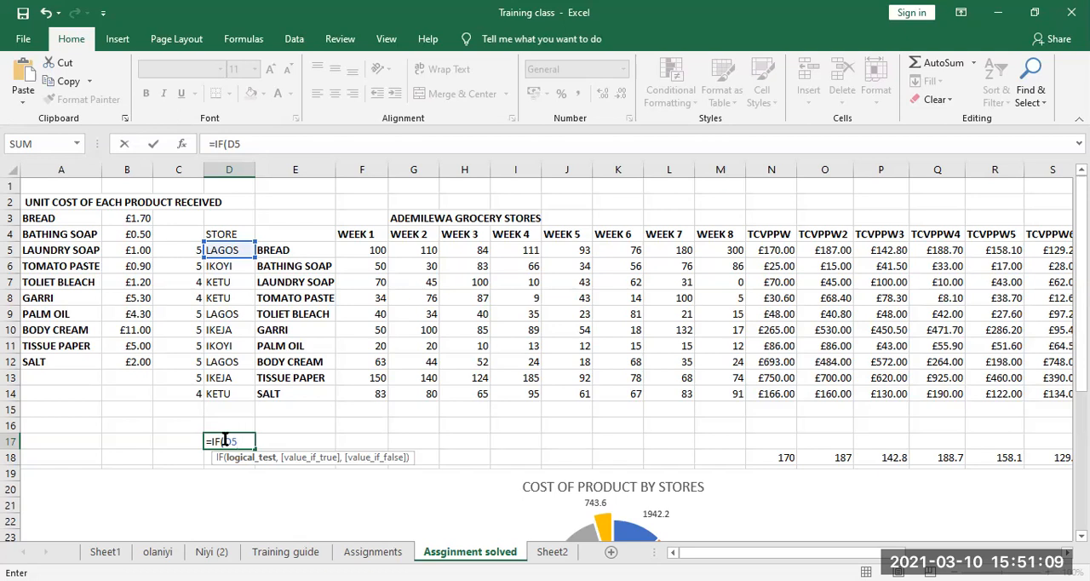
{"action": "type", "text": "\""}
{"action": "type", "text": "LGA"}
{"action": "key", "text": "BackSpace"}
{"action": "key", "text": "BackSpace"}
{"action": "key", "text": "BackSpace"}
{"action": "key", "text": "BackSpace"}
{"action": "type", "text": "=\"LAGS"}
{"action": "key", "text": "BackSpace"}
{"action": "type", "text": "OS\""}
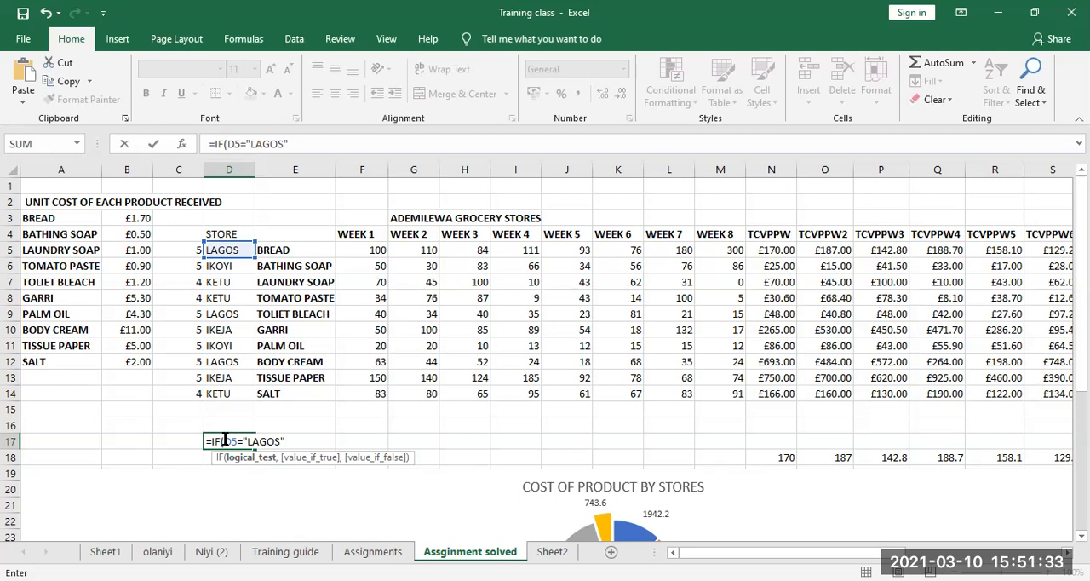
Complete the IF formula in D17 so it returns "correct" when true and "not correct" when false
{"action": "type", "text": ","}
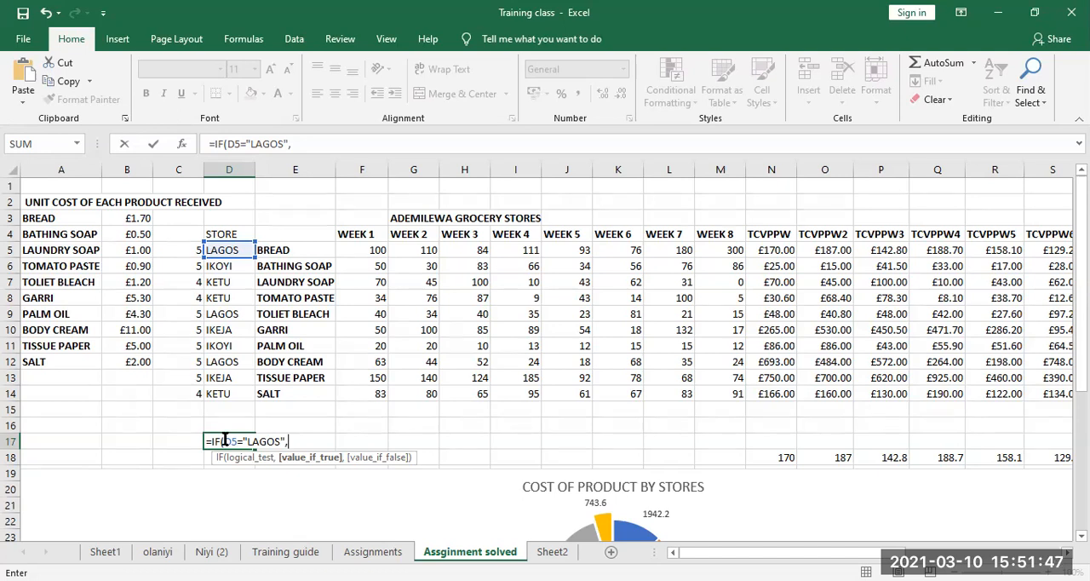
{"action": "type", "text": "\"correct"}
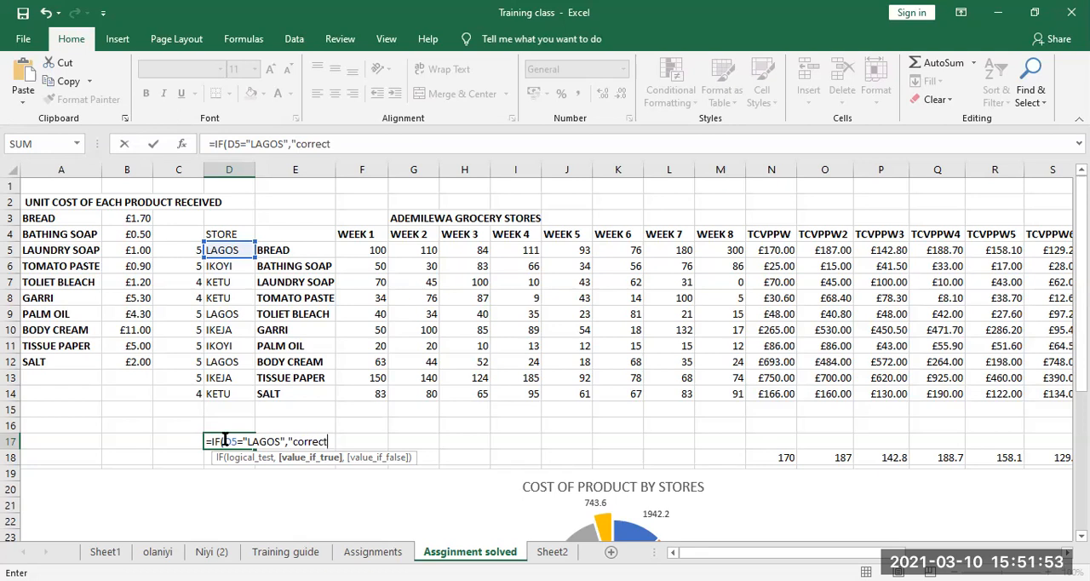
{"action": "type", "text": "\","}
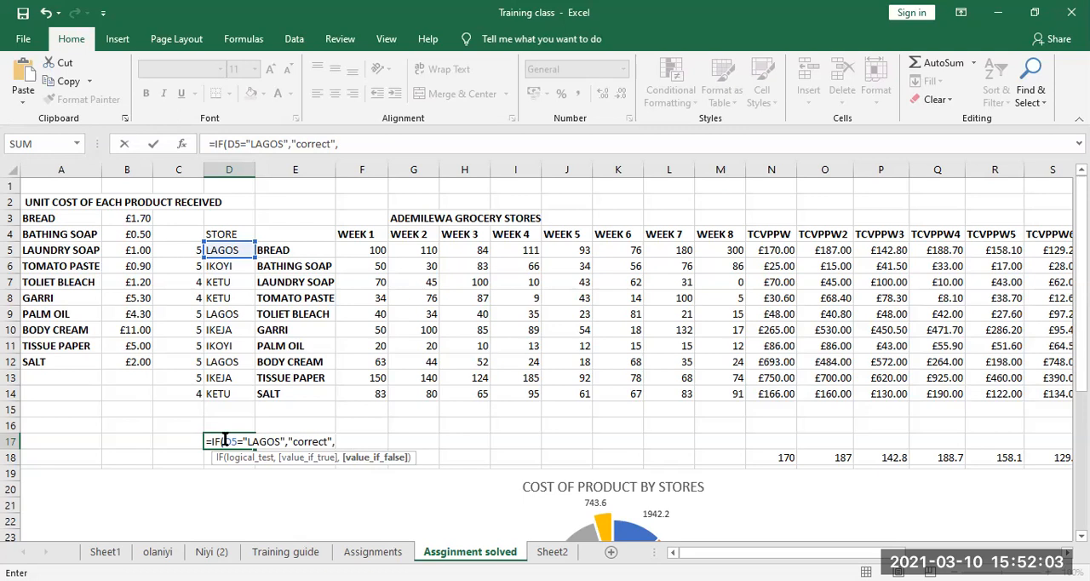
{"action": "type", "text": "\"not correct"}
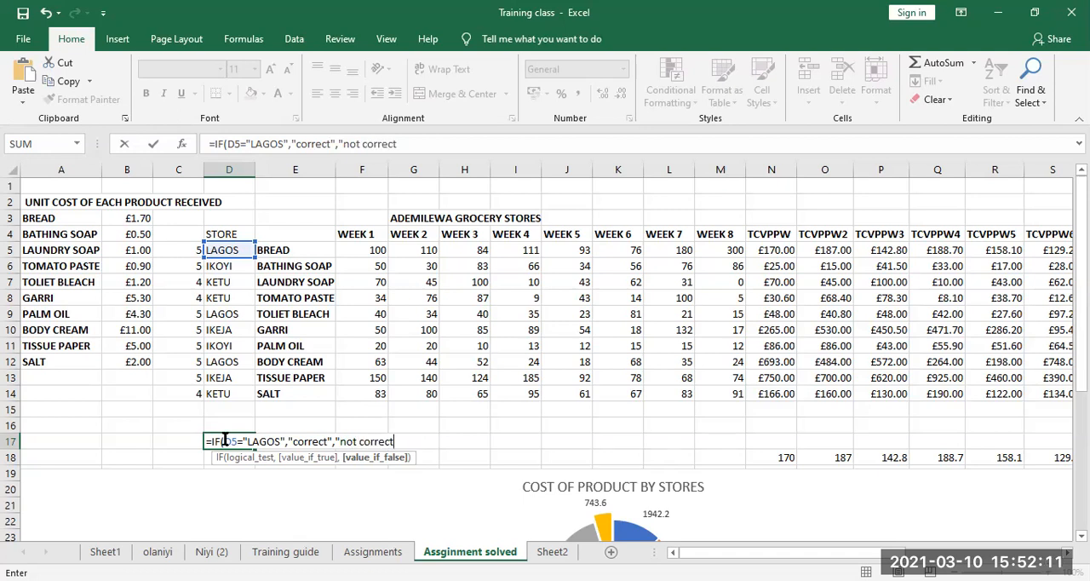
{"action": "type", "text": "\""}
{"action": "type", "text": ")"}
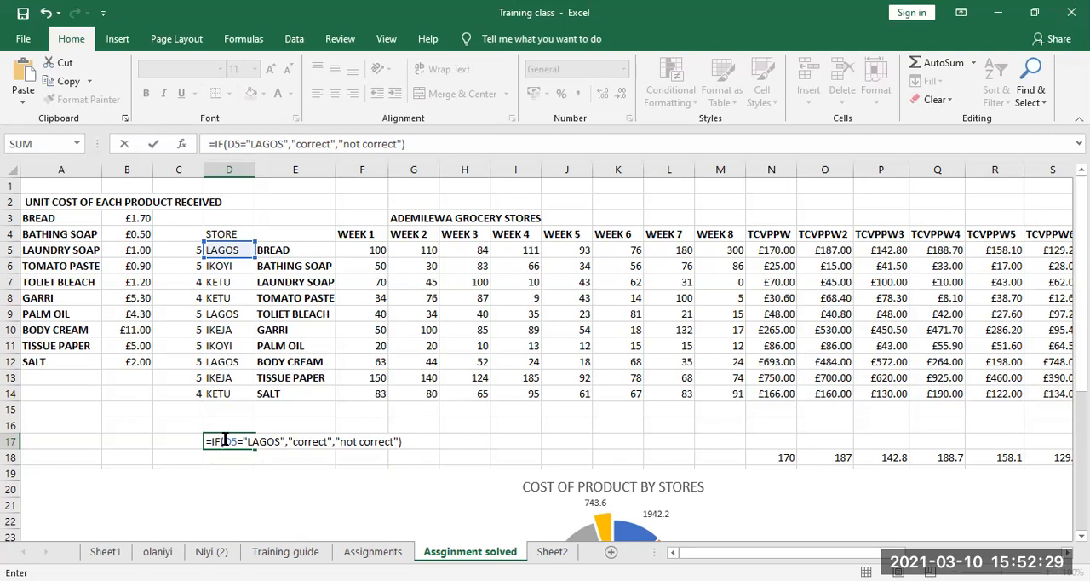
{"action": "key", "text": "Return"}
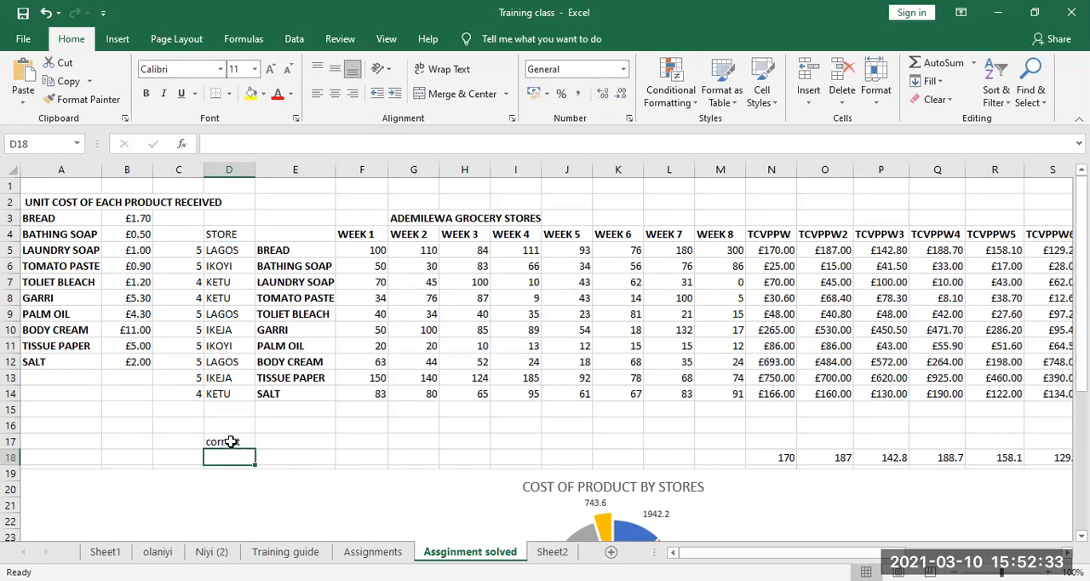
{"action": "left_click", "coordinate": [230, 441]}
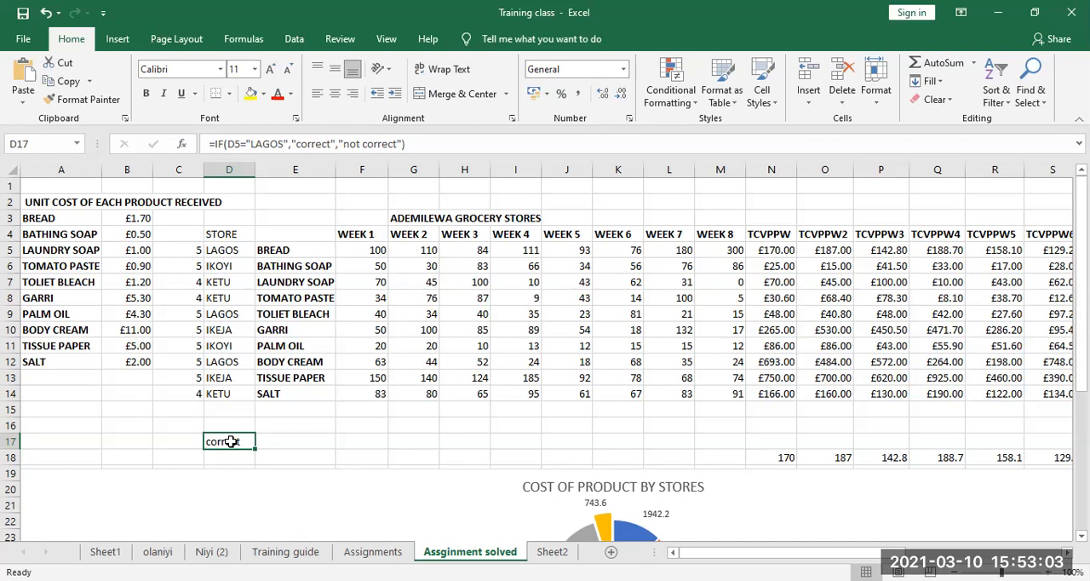
Replace the store name in cell D5 with ABUJA
{"action": "left_click", "coordinate": [225, 251]}
{"action": "double_click", "coordinate": [226, 250]}
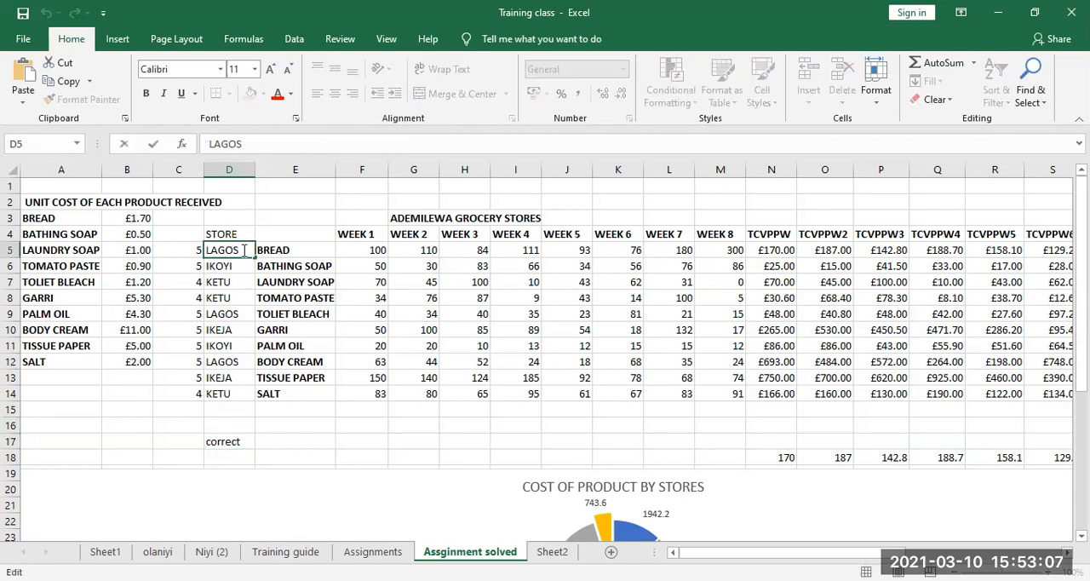
{"action": "key", "text": "BackSpace"}
{"action": "key", "text": "BackSpace"}
{"action": "key", "text": "BackSpace"}
{"action": "key", "text": "BackSpace"}
{"action": "key", "text": "BackSpace"}
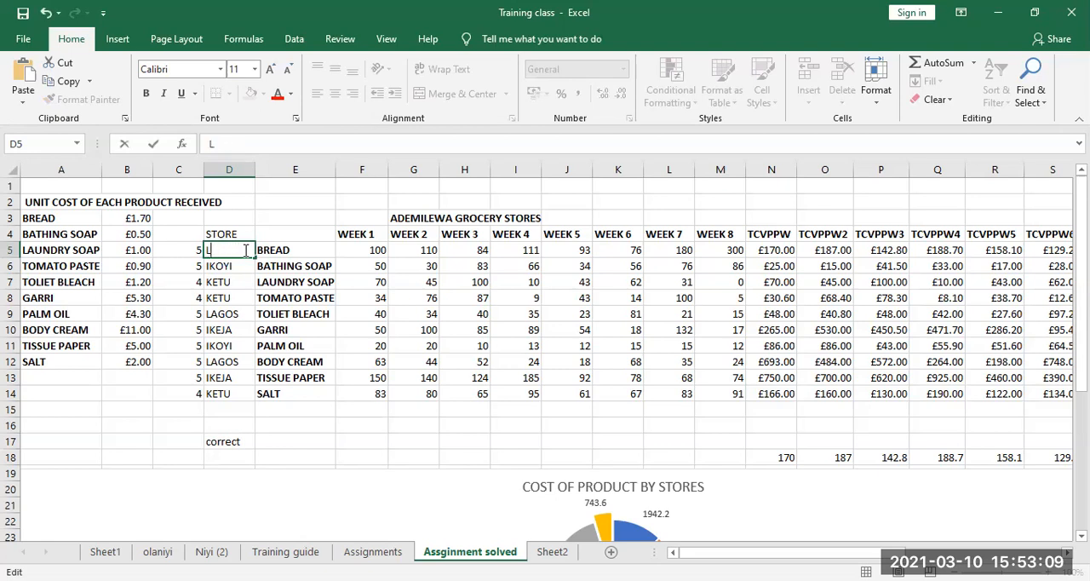
{"action": "type", "text": "ABUJA"}
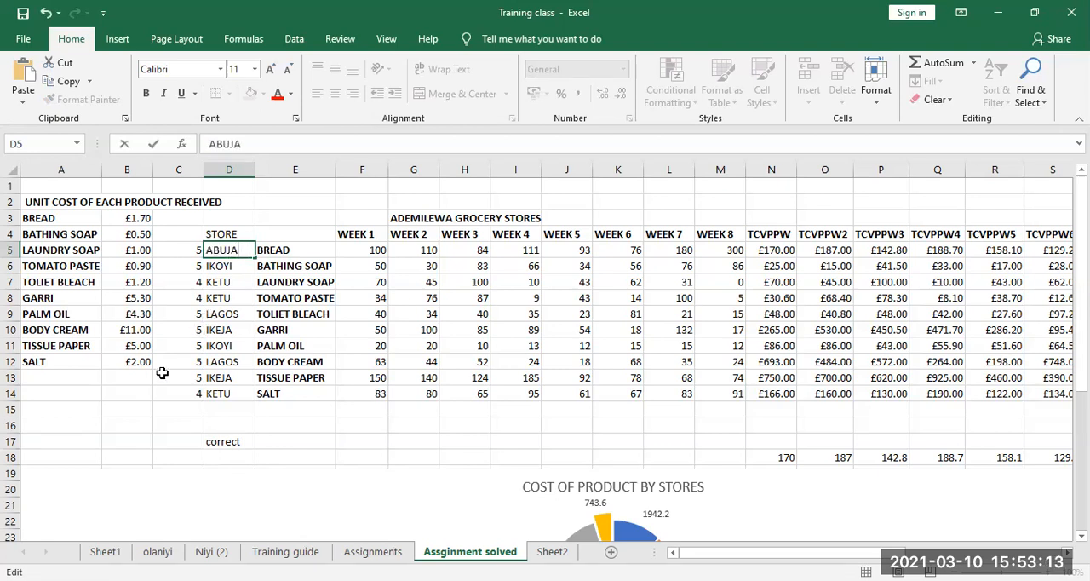
{"action": "left_click", "coordinate": [145, 451]}
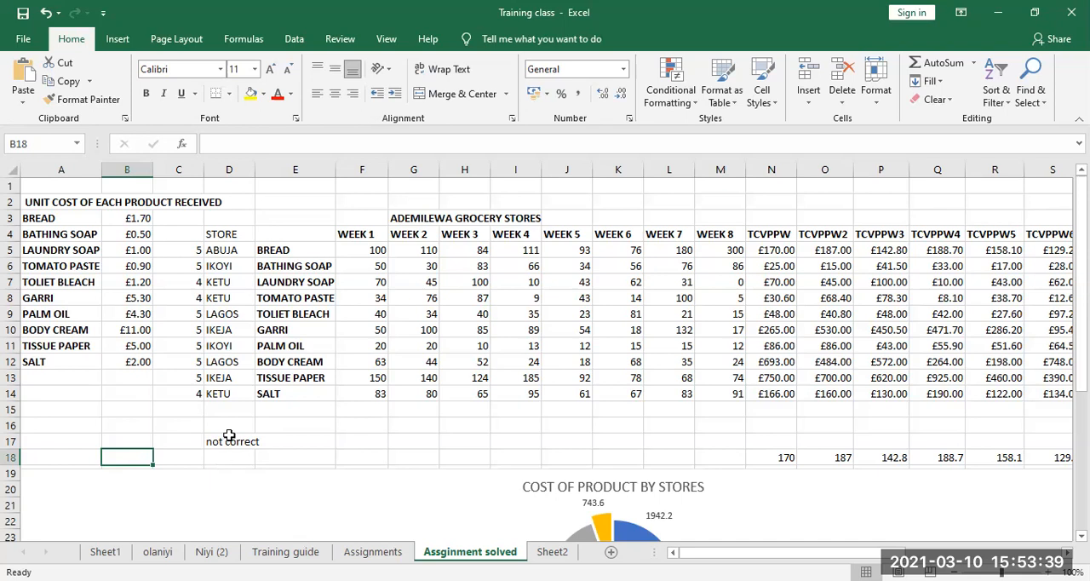
Remove the "not correct" argument from the formula in D17, leaving =IF(D5="LAGOS","correct")
{"action": "left_click", "coordinate": [232, 440]}
{"action": "double_click", "coordinate": [228, 440]}
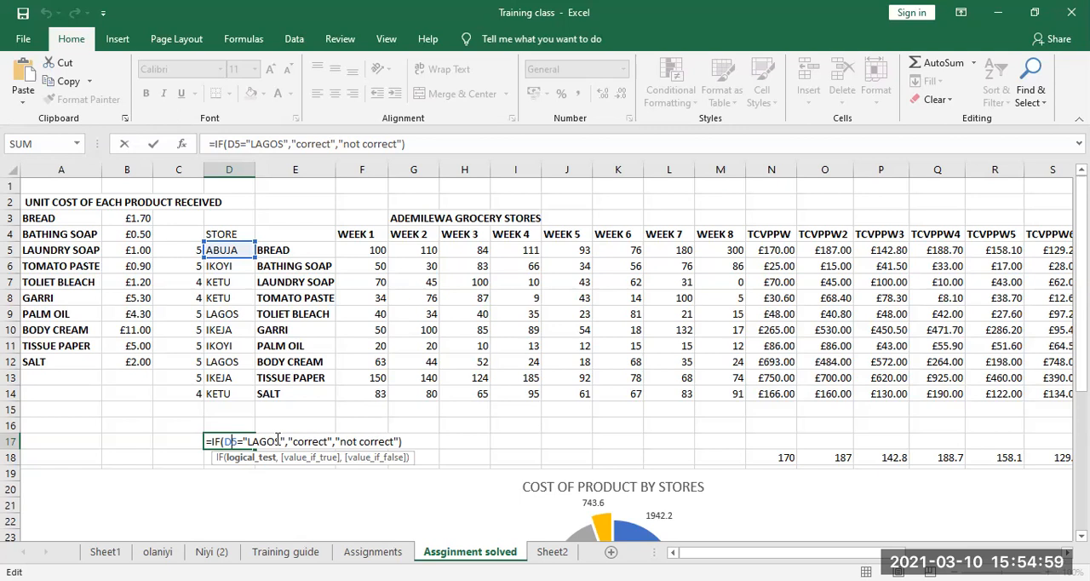
{"action": "left_click", "coordinate": [399, 439]}
{"action": "key", "text": "BackSpace"}
{"action": "key", "text": "BackSpace"}
{"action": "key", "text": "BackSpace"}
{"action": "key", "text": "BackSpace"}
{"action": "key", "text": "BackSpace"}
{"action": "key", "text": "BackSpace"}
{"action": "key", "text": "BackSpace"}
{"action": "key", "text": "BackSpace"}
{"action": "key", "text": "BackSpace"}
{"action": "key", "text": "BackSpace"}
{"action": "key", "text": "BackSpace"}
{"action": "key", "text": "BackSpace"}
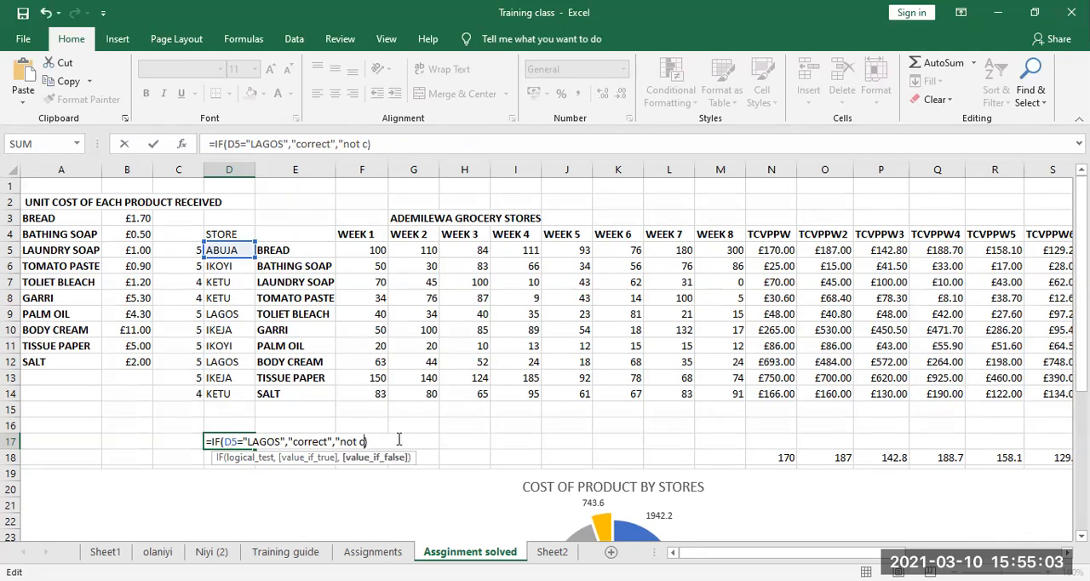
{"action": "key", "text": "BackSpace"}
{"action": "key", "text": "BackSpace"}
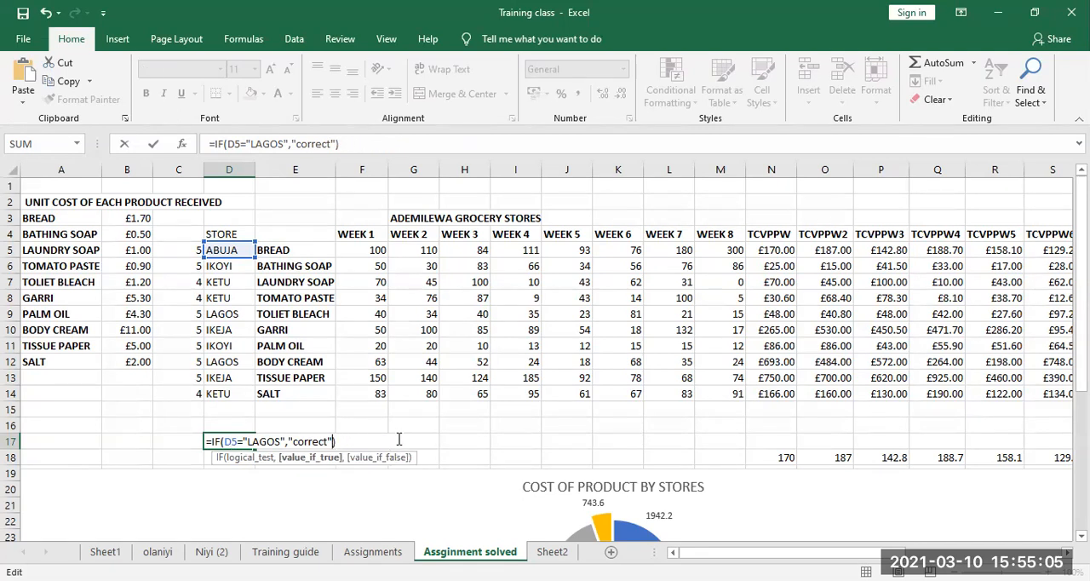
{"action": "key", "text": "Return"}
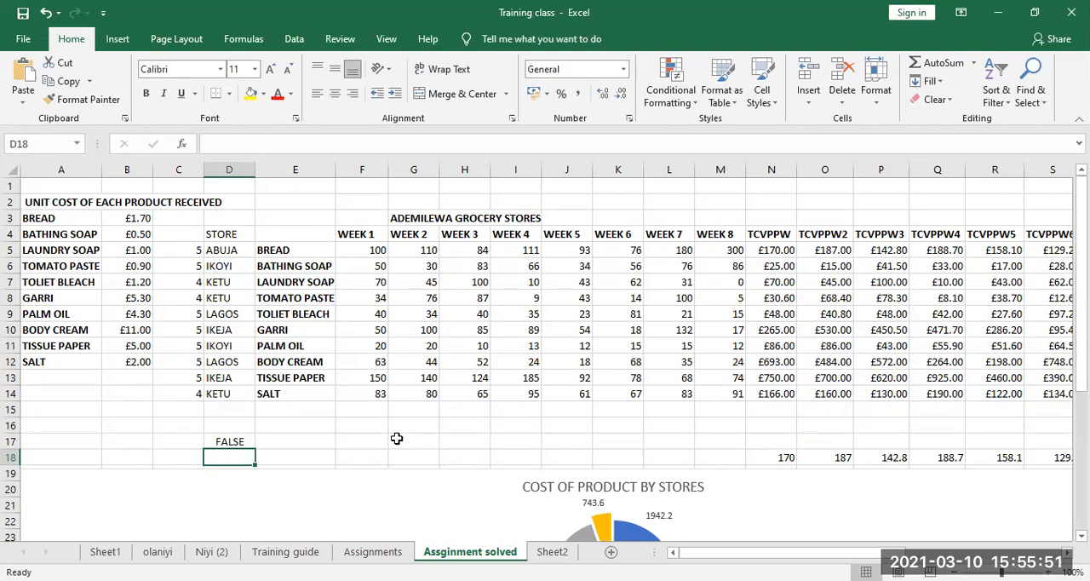
{"action": "left_click", "coordinate": [232, 442]}
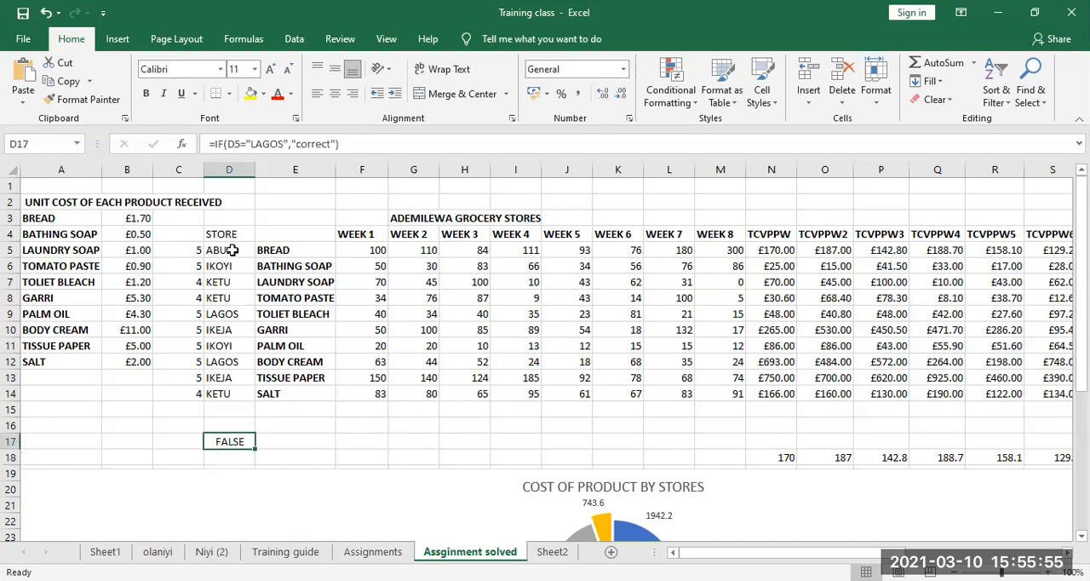
Start an IF formula in cell D18 with the logical test F10>100
{"action": "left_click", "coordinate": [228, 459]}
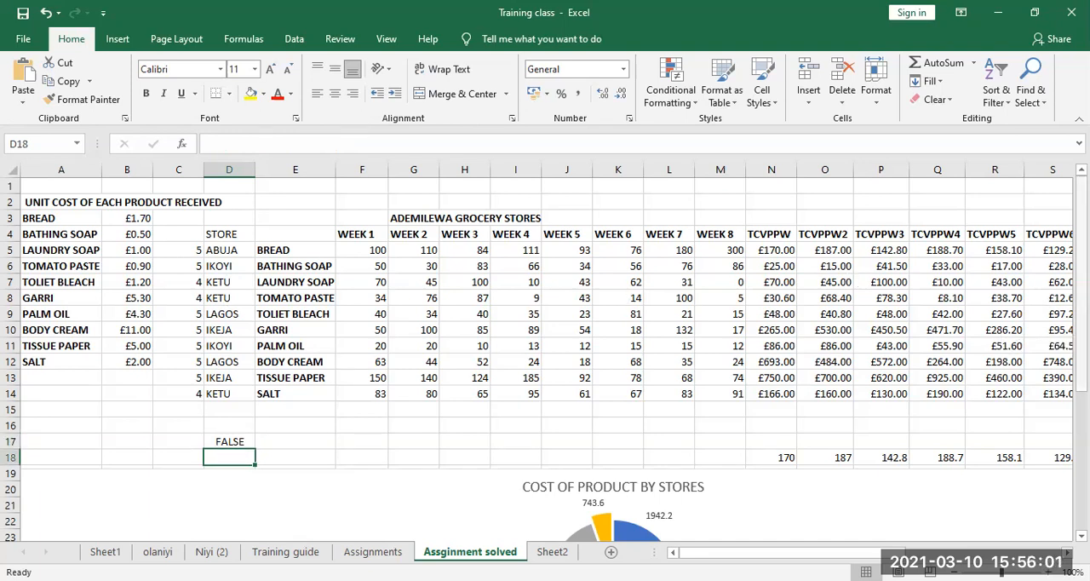
{"action": "scroll", "coordinate": [1063, 382], "scroll_direction": "down", "scroll_amount": 2}
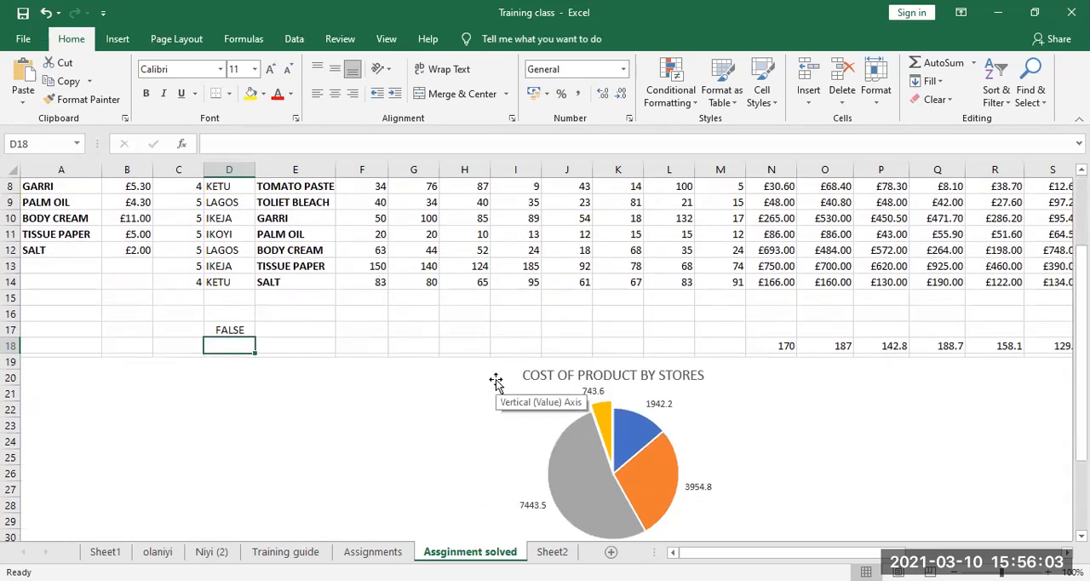
{"action": "type", "text": "="}
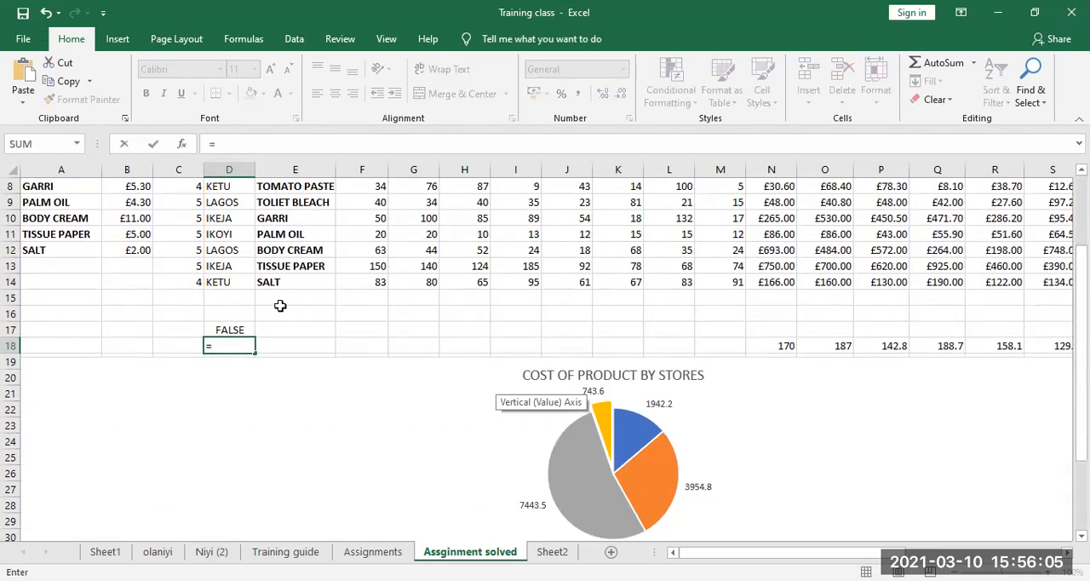
{"action": "type", "text": "IF"}
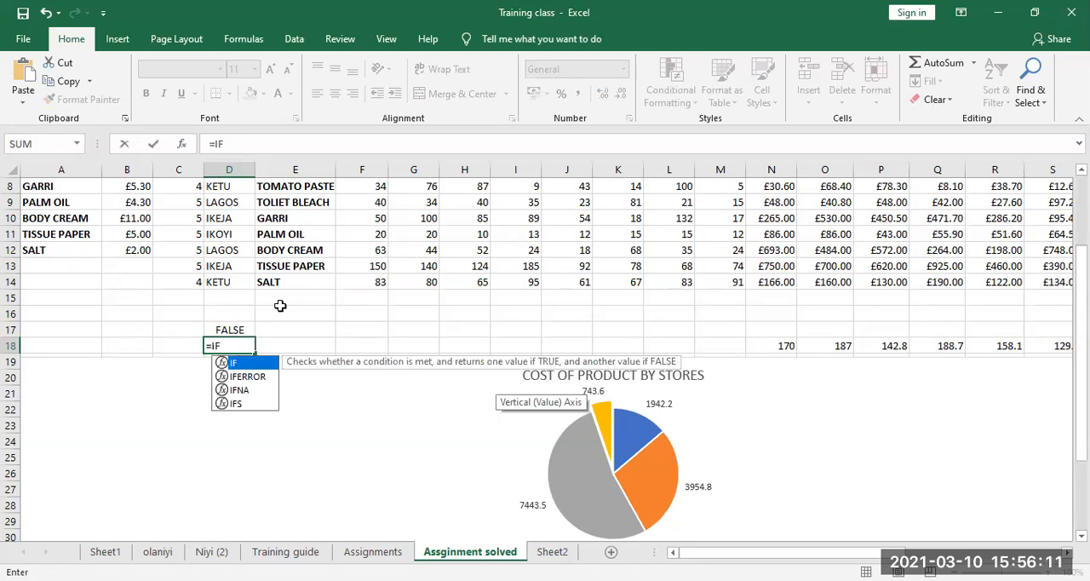
{"action": "type", "text": "(F10"}
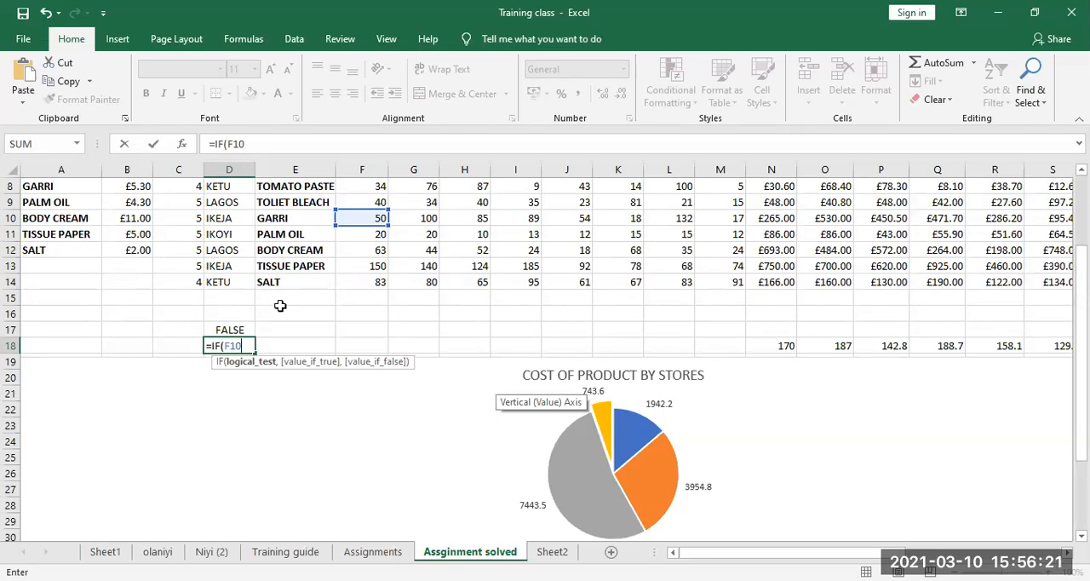
{"action": "type", "text": ">100,"}
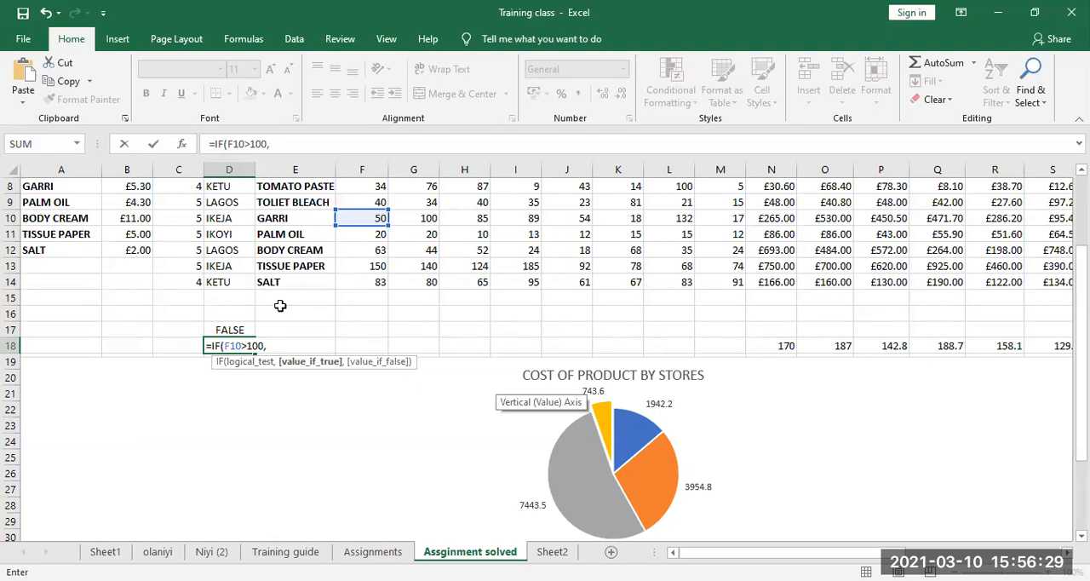
{"action": "type", "text": "\"C"}
Set the value-if-true argument of the D18 formula to the text "IT IS"
{"action": "key", "text": "BackSpace"}
{"action": "type", "text": "DISPLAY "}
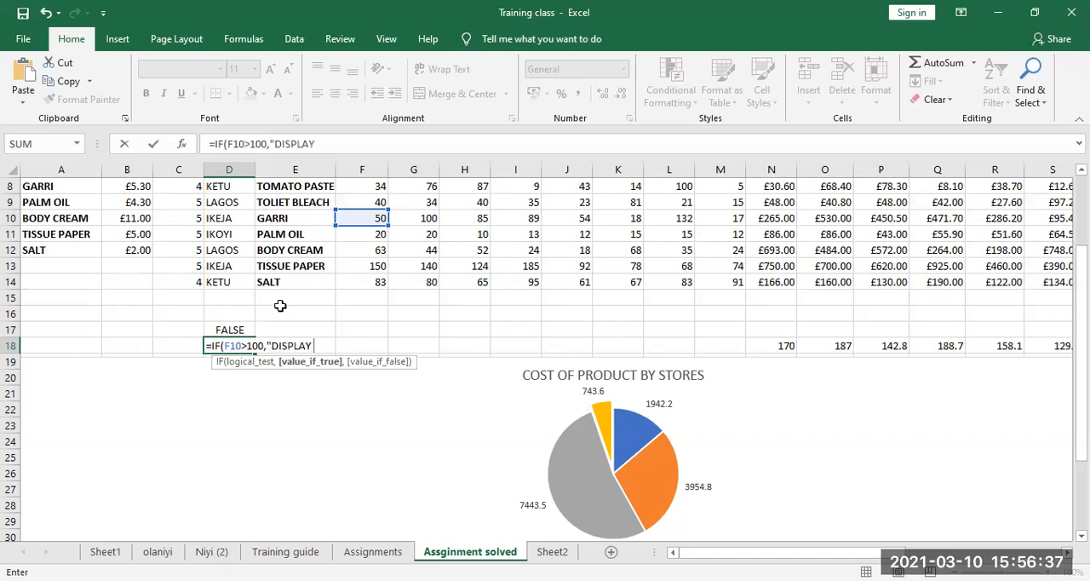
{"action": "type", "text": "IT"}
{"action": "key", "text": "BackSpace"}
{"action": "key", "text": "BackSpace"}
{"action": "key", "text": "BackSpace"}
{"action": "key", "text": "BackSpace"}
{"action": "key", "text": "BackSpace"}
{"action": "key", "text": "BackSpace"}
{"action": "key", "text": "BackSpace"}
{"action": "key", "text": "BackSpace"}
{"action": "key", "text": "BackSpace"}
{"action": "key", "text": "BackSpace"}
{"action": "type", "text": "IT IS"}
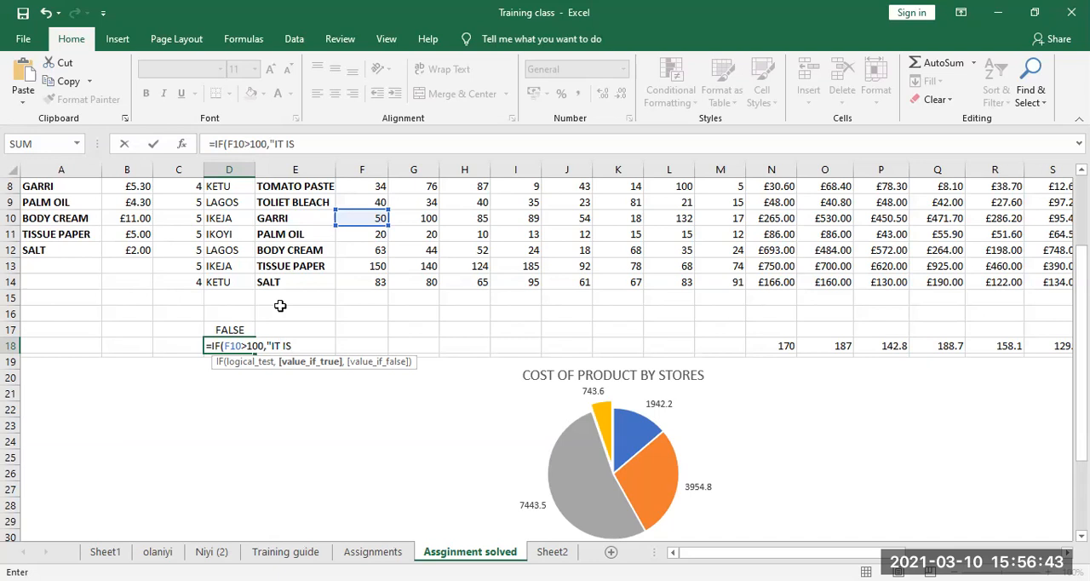
{"action": "type", "text": "\","}
{"action": "key", "text": "BackSpace"}
{"action": "type", "text": ","}
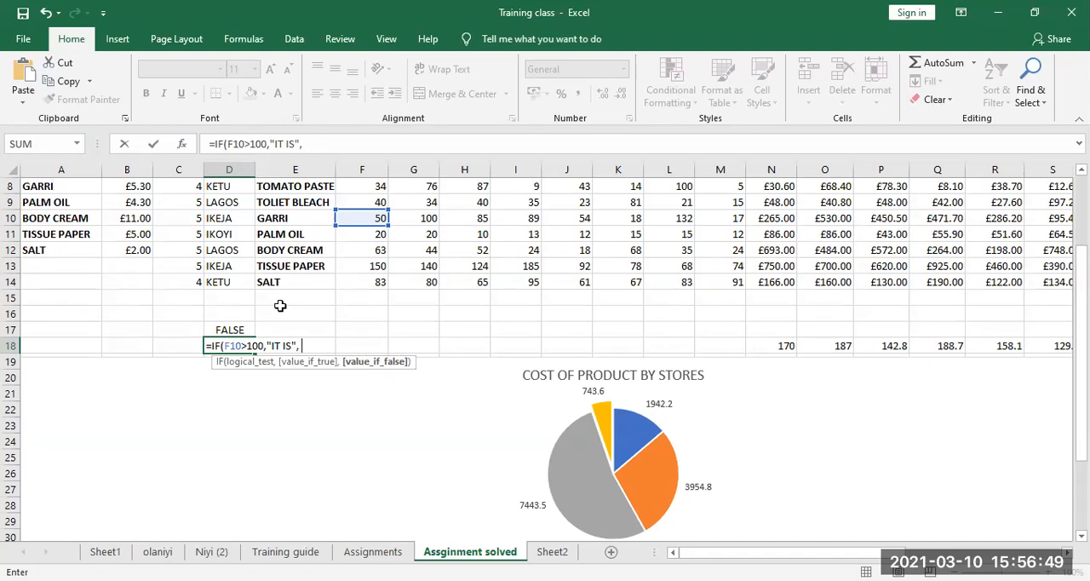
{"action": "type", "text": "\"IT"}
Set the value-if-false argument of the D18 formula to 2*5 and enter the completed formula
{"action": "key", "text": "BackSpace"}
{"action": "type", "text": "2*5)"}
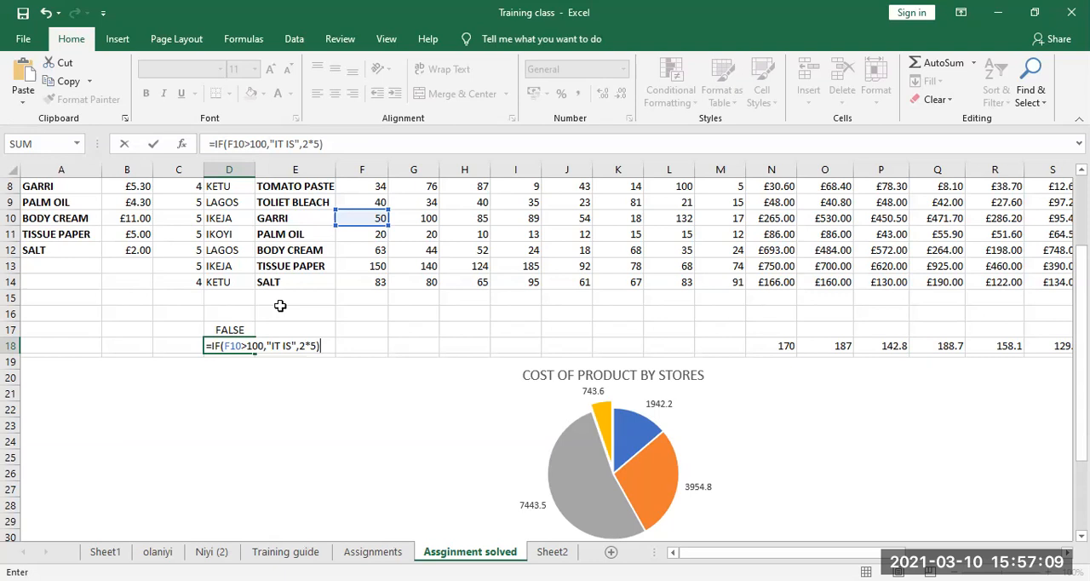
{"action": "key", "text": "Return"}
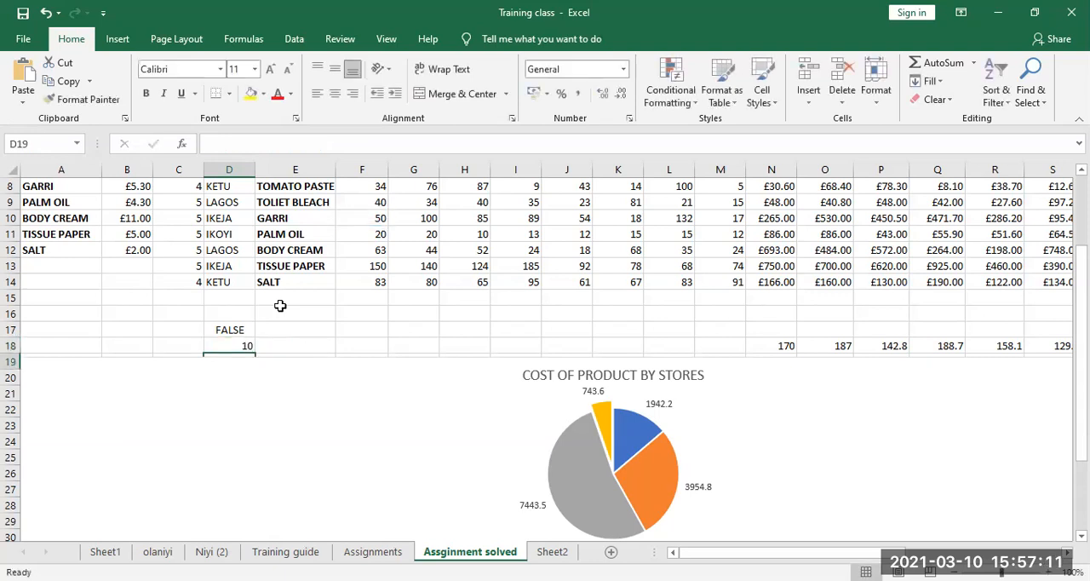
Examine the IF formula in cell D18 and its cell reference, leaving it as it is
{"action": "left_click", "coordinate": [235, 345]}
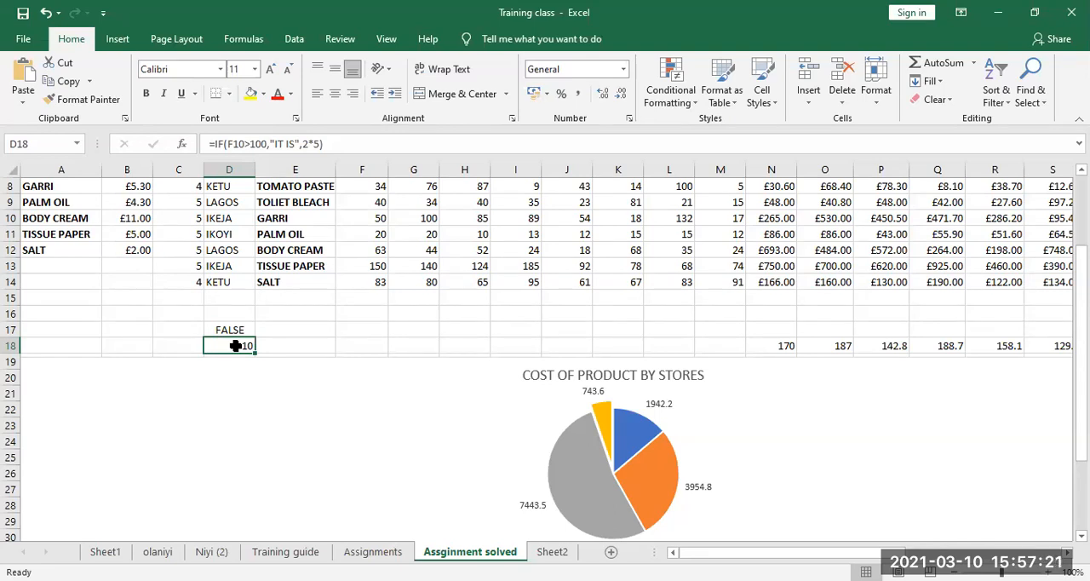
{"action": "double_click", "coordinate": [235, 345]}
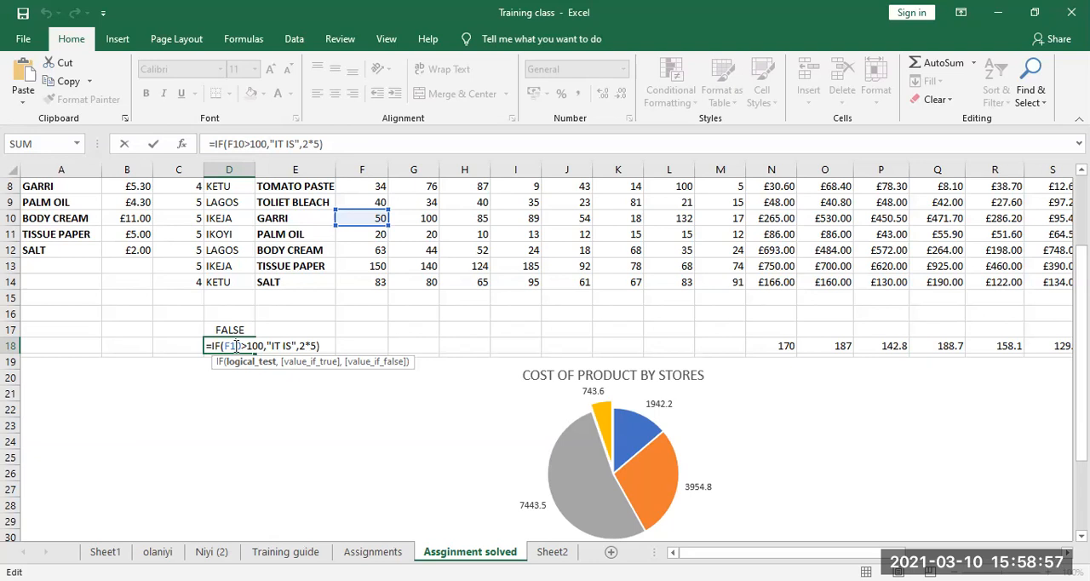
{"action": "key", "text": "Return"}
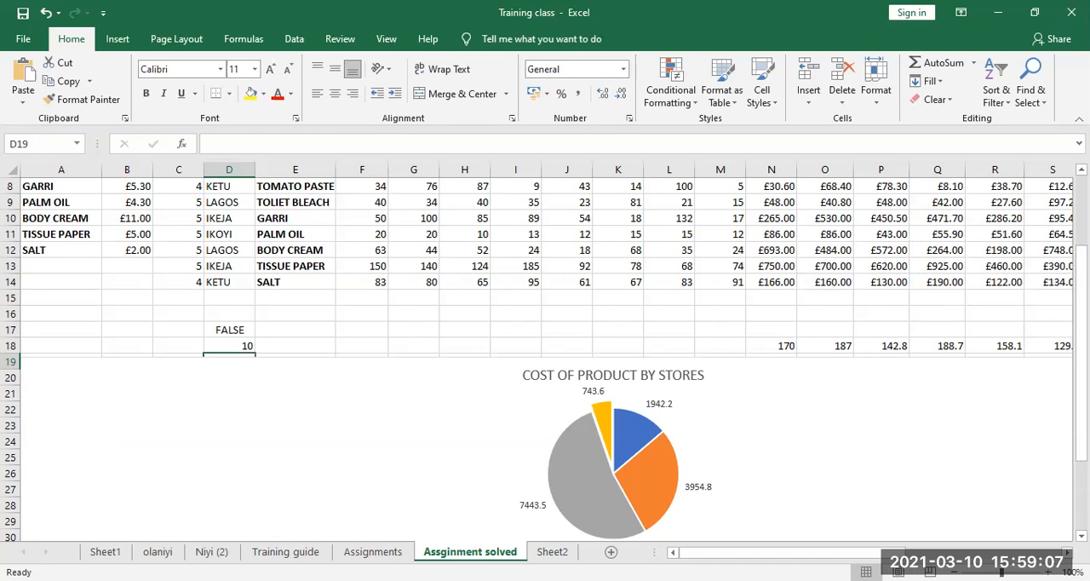
Start an IF formula in cell E17 with a nested SUM function in its logical test
{"action": "left_click", "coordinate": [301, 298]}
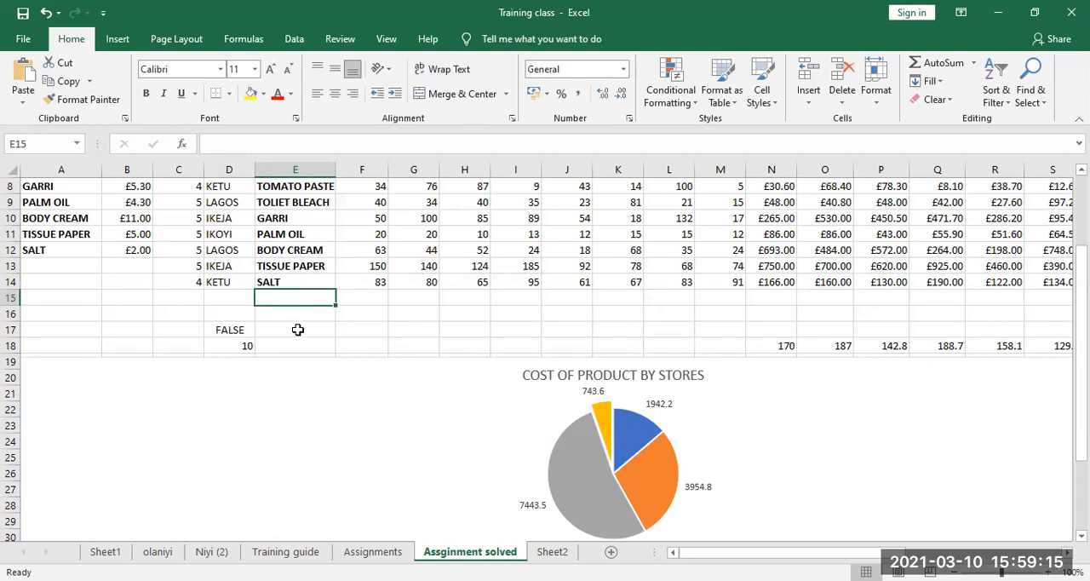
{"action": "left_click", "coordinate": [297, 332]}
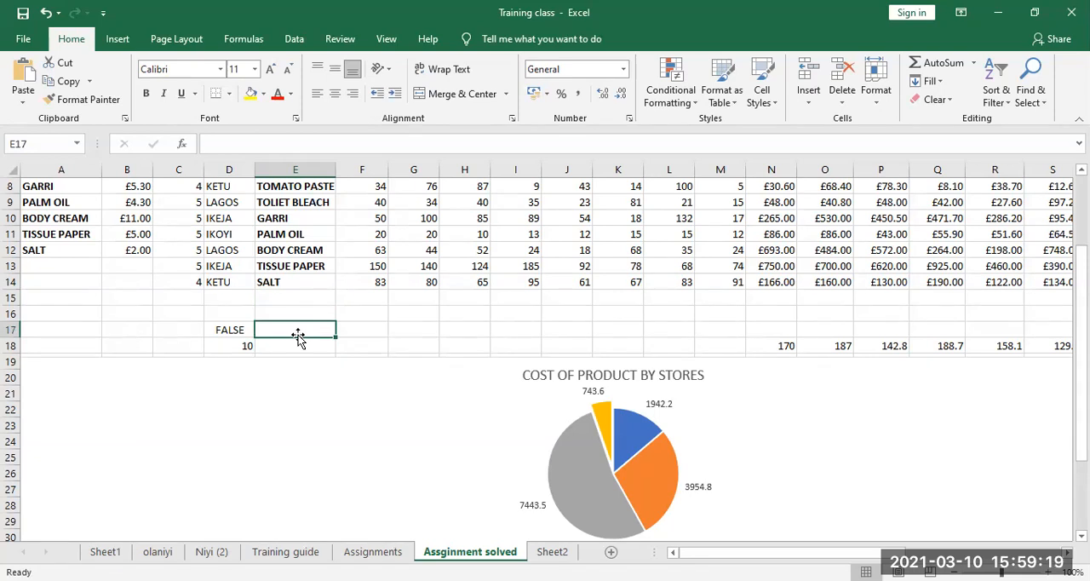
{"action": "type", "text": "="}
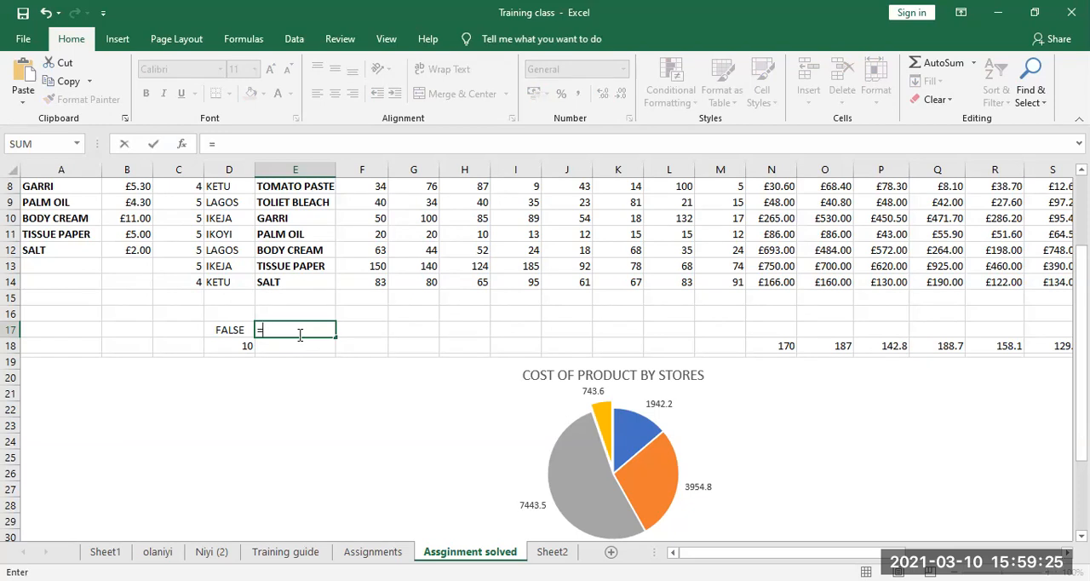
{"action": "type", "text": "I"}
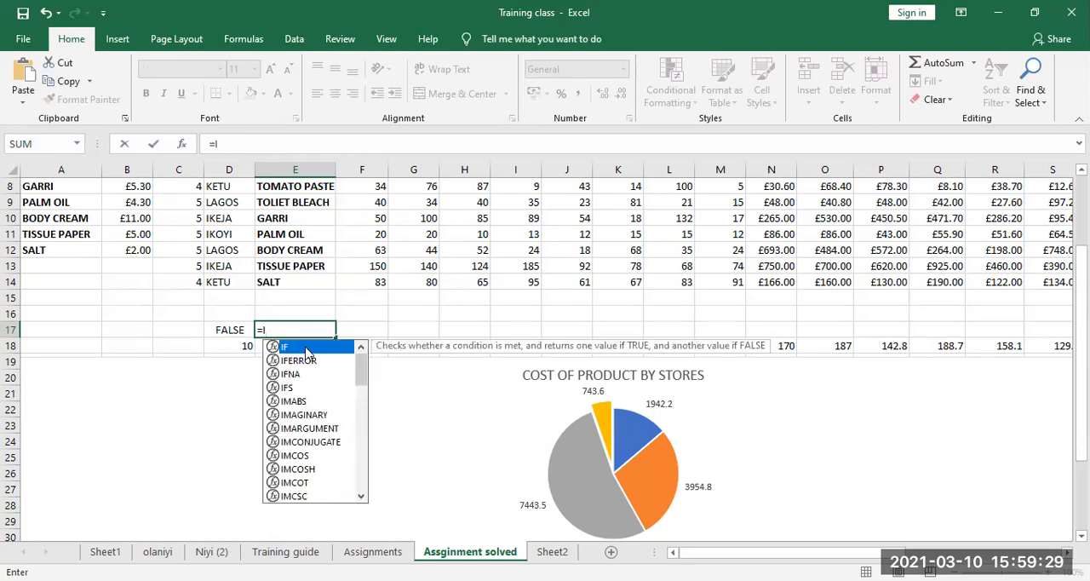
{"action": "double_click", "coordinate": [306, 349]}
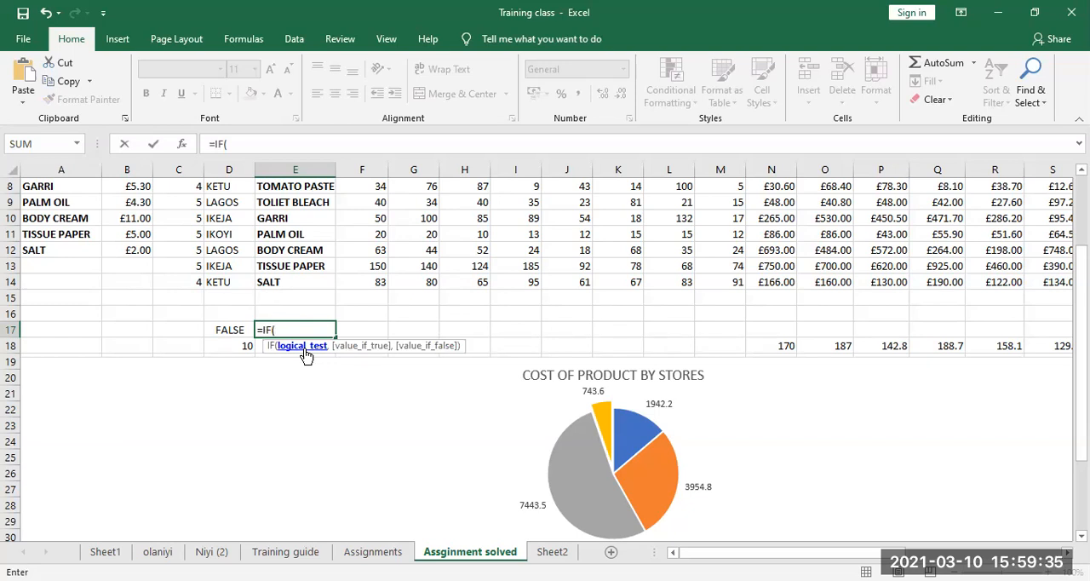
{"action": "type", "text": "S"}
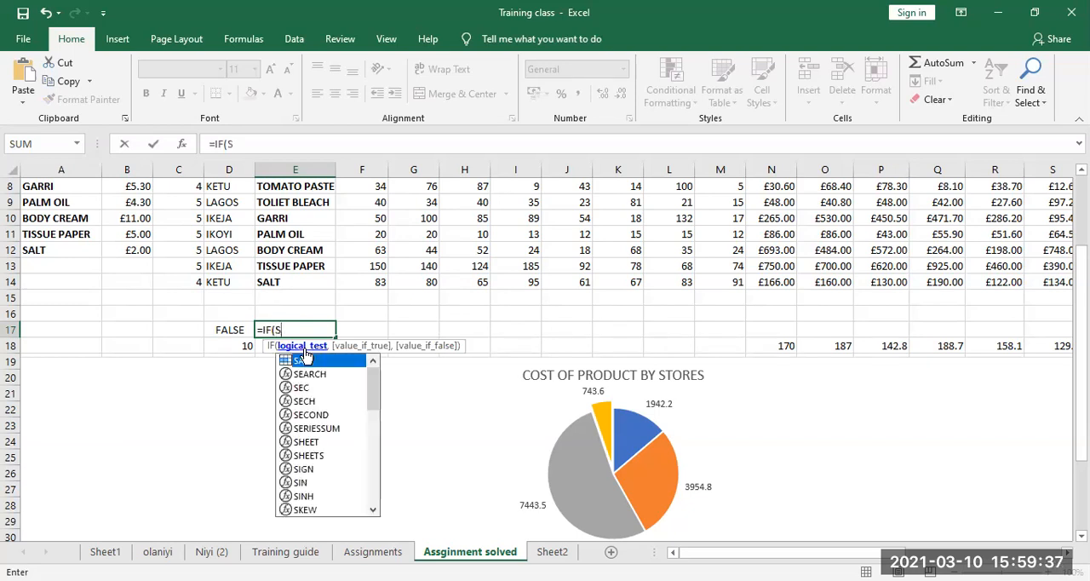
{"action": "type", "text": "UM"}
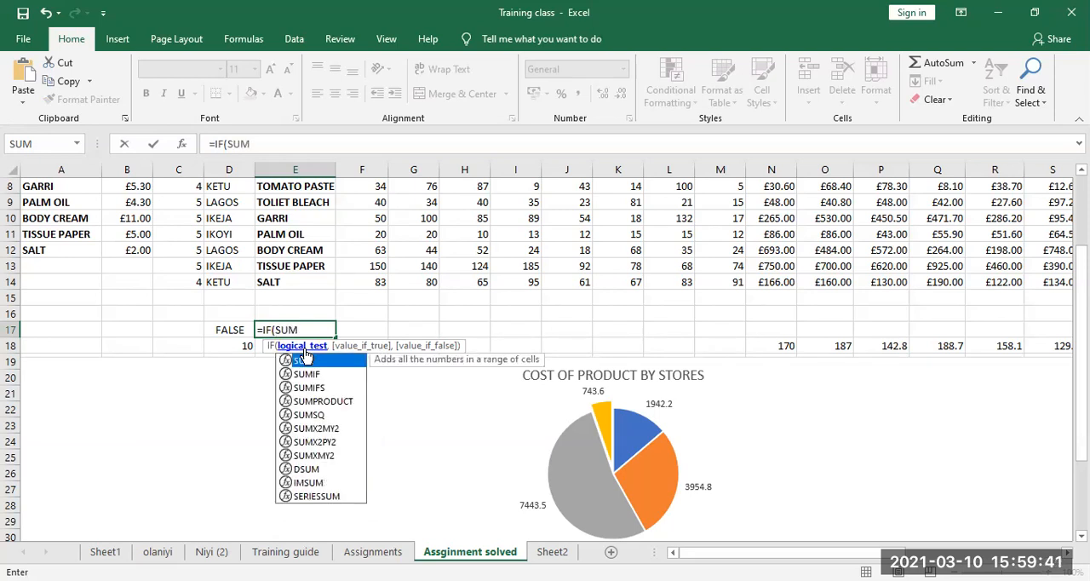
{"action": "type", "text": "9"}
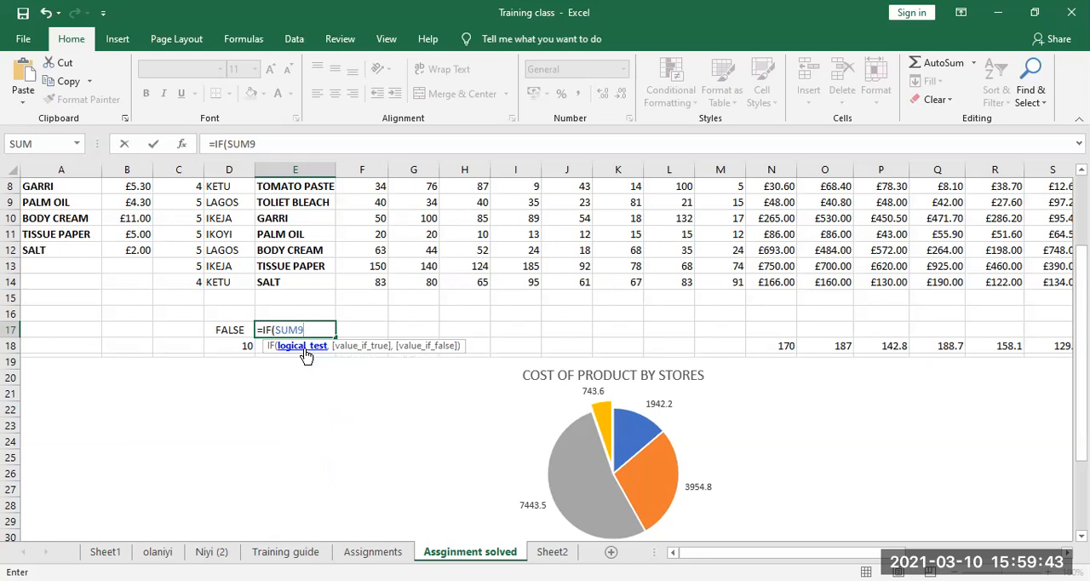
{"action": "key", "text": "BackSpace"}
{"action": "type", "text": "9"}
{"action": "key", "text": "BackSpace"}
{"action": "key", "text": "Return"}
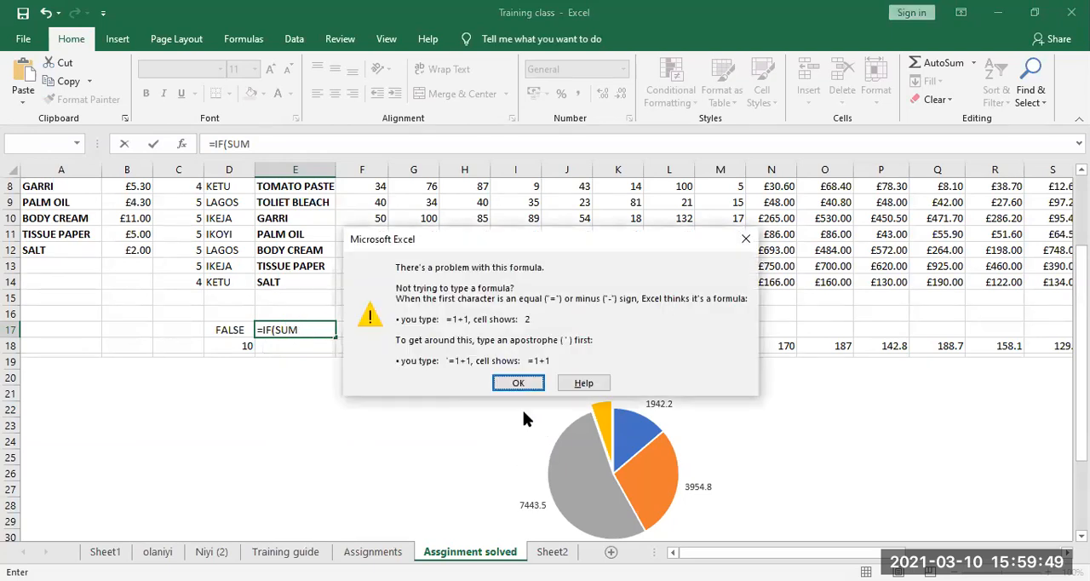
{"action": "left_click", "coordinate": [514, 385]}
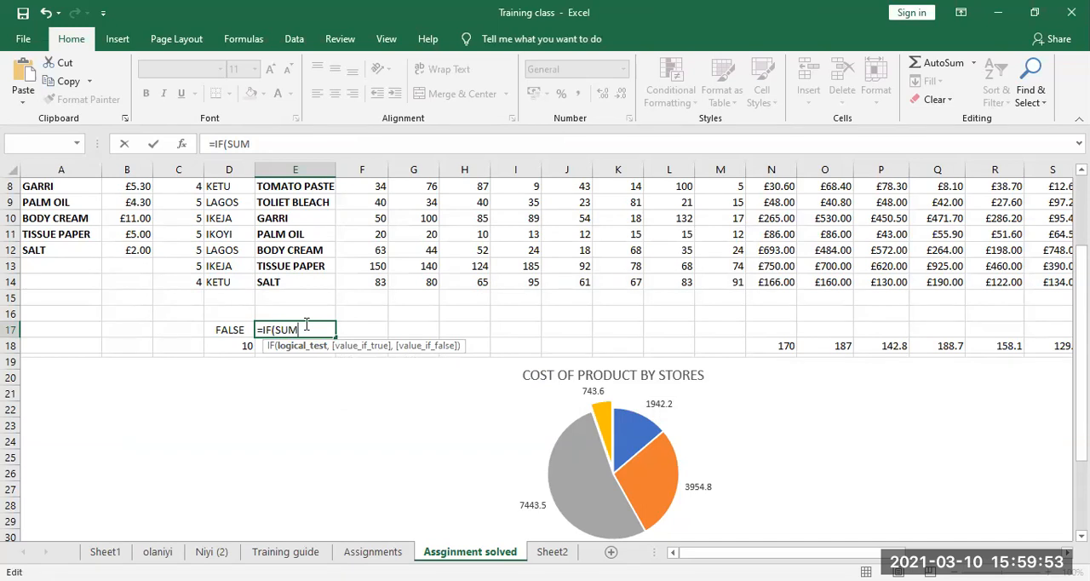
Complete the logical test of the E17 formula as SUM(F10:F15)<1000
{"action": "type", "text": "("}
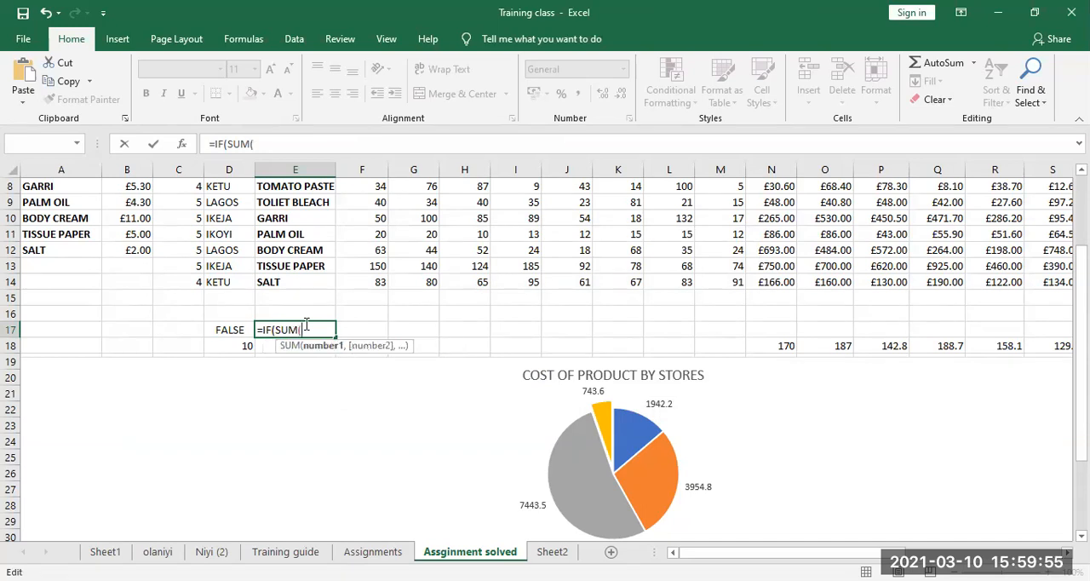
{"action": "type", "text": "F11"}
{"action": "type", "text": "0"}
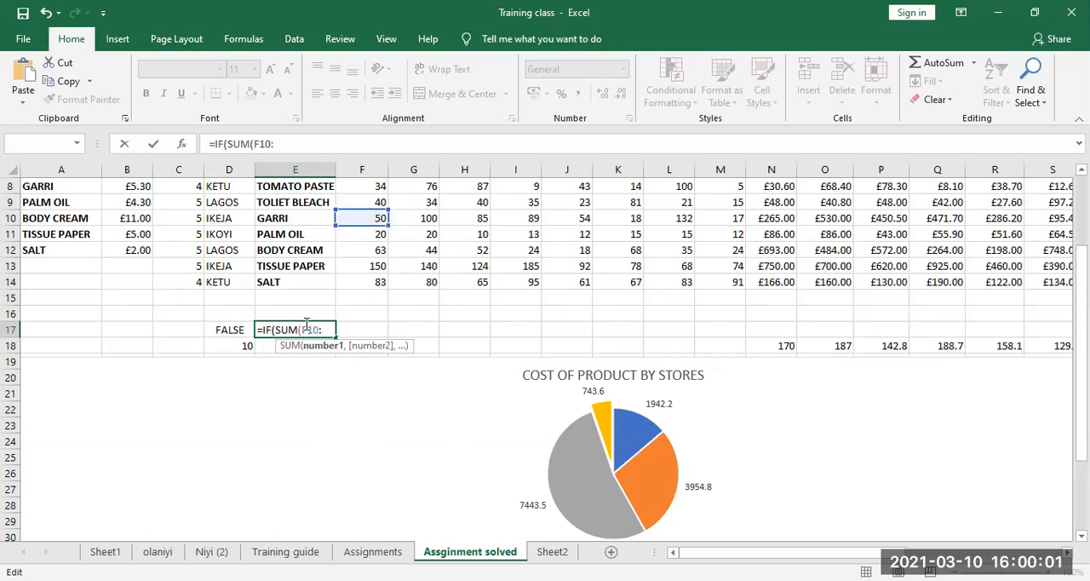
{"action": "type", "text": ":F15"}
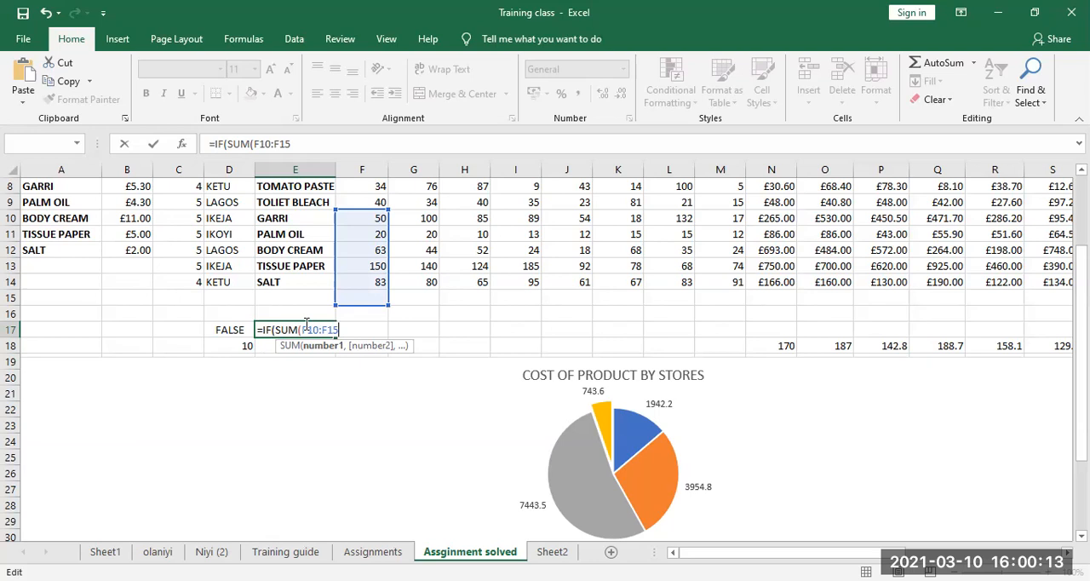
{"action": "type", "text": ")<1000"}
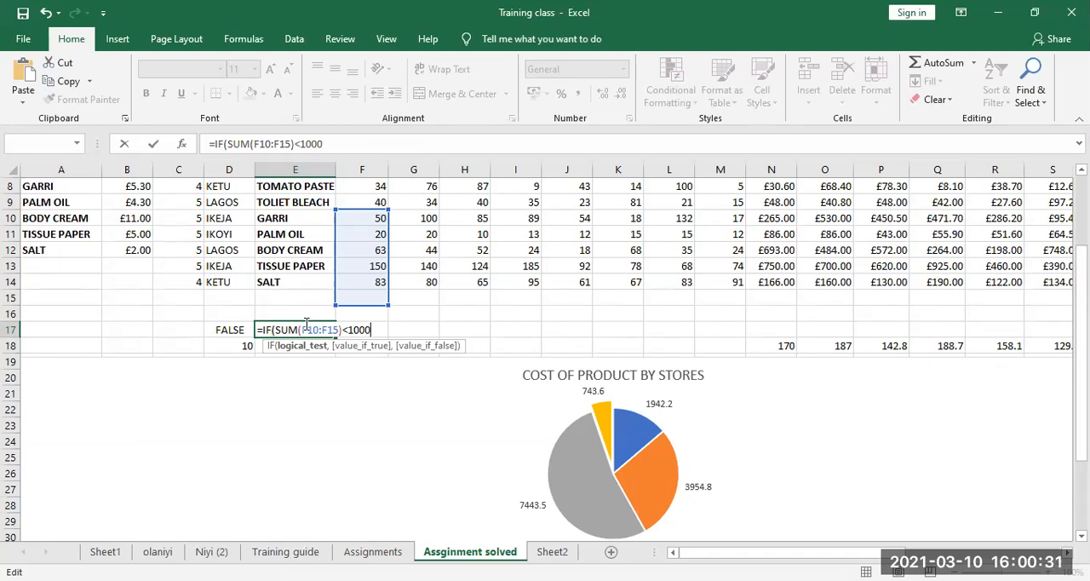
Set the value-if-true argument of the E17 formula to AVERAGE(G10:G13)
{"action": "type", "text": ",\""}
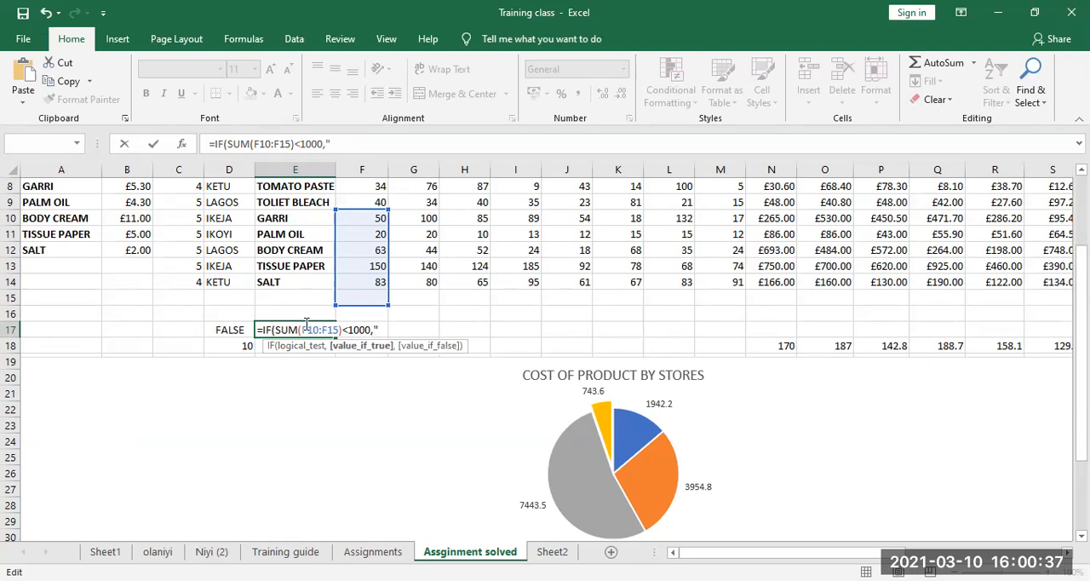
{"action": "key", "text": "BackSpace"}
{"action": "type", "text": "AV"}
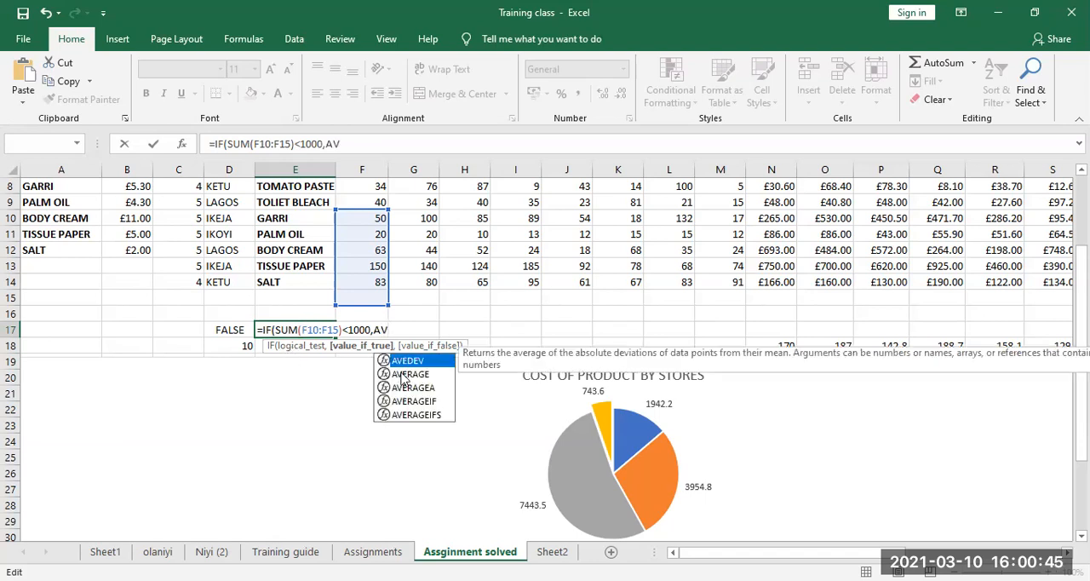
{"action": "double_click", "coordinate": [402, 374]}
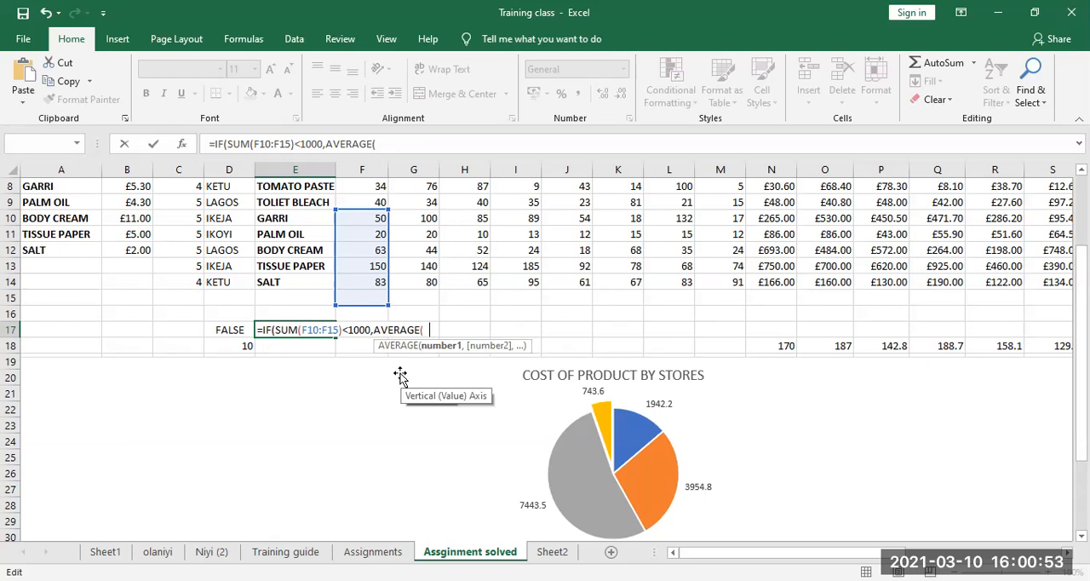
{"action": "type", "text": "g10:"}
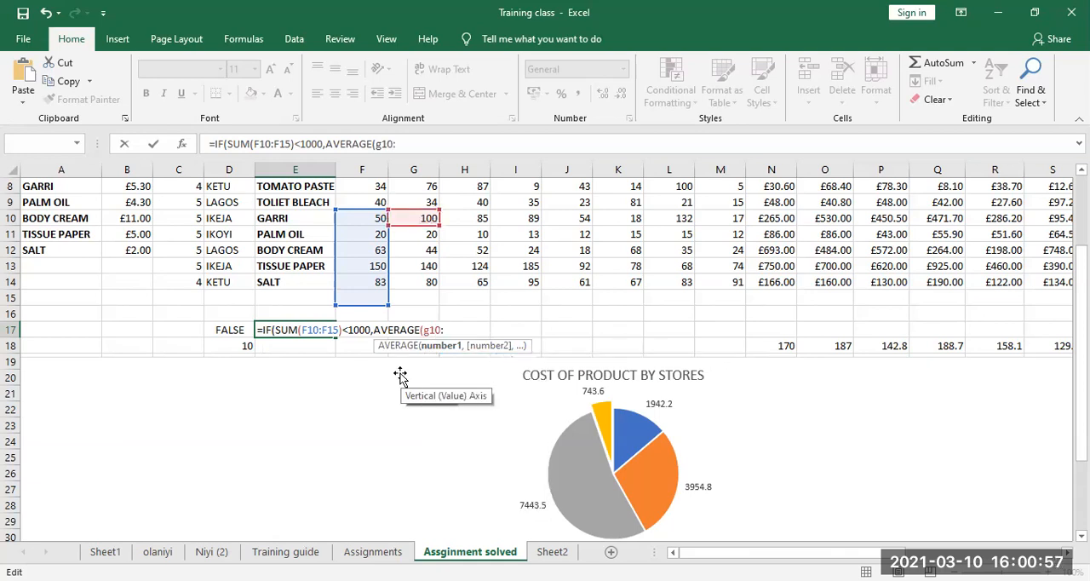
{"action": "type", "text": "g13"}
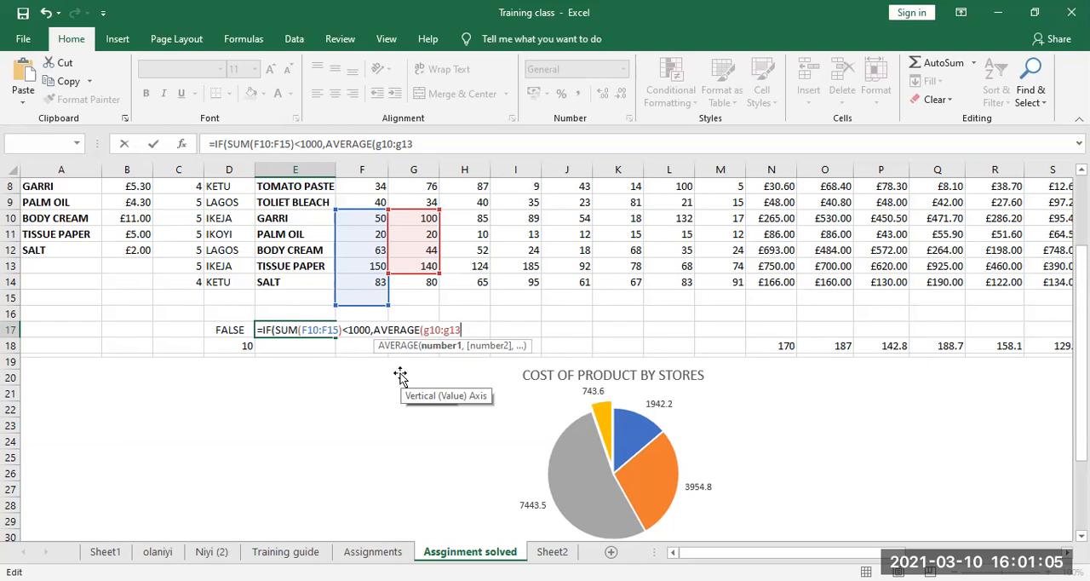
{"action": "type", "text": ","}
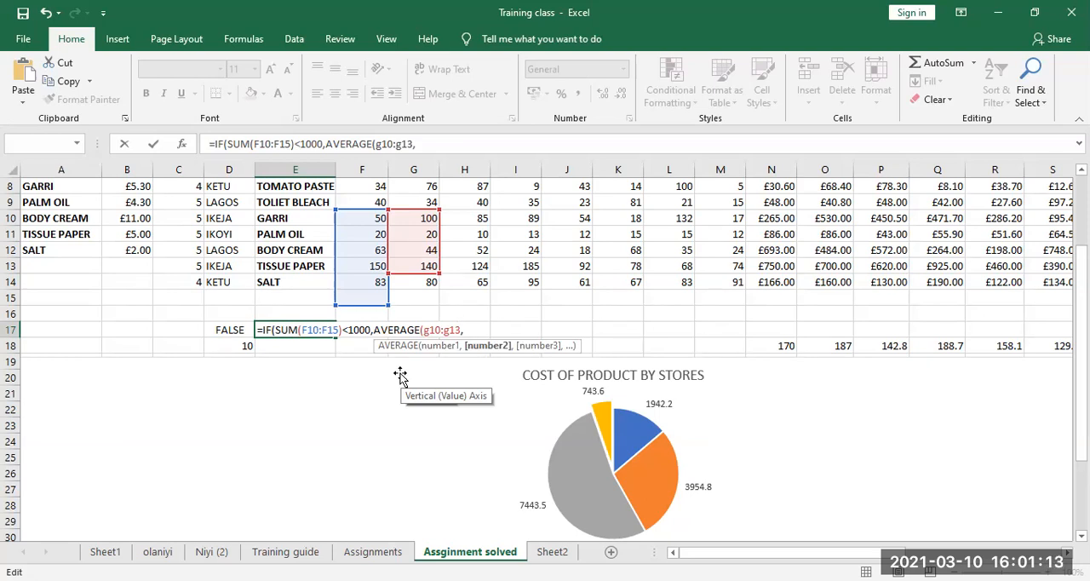
{"action": "key", "text": "BackSpace"}
{"action": "type", "text": ")"}
{"action": "type", "text": ")"}
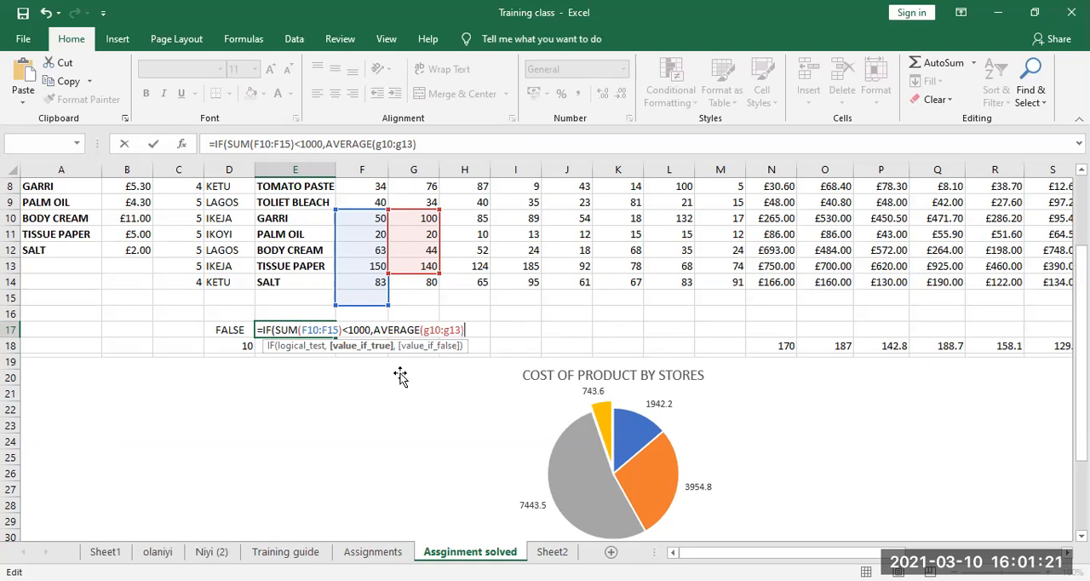
Set the value-if-false argument of the E17 formula to H12^2 and enter the completed formula
{"action": "type", "text": "H12"}
{"action": "key", "text": "BackSpace"}
{"action": "key", "text": "BackSpace"}
{"action": "key", "text": "BackSpace"}
{"action": "type", "text": ",h12"}
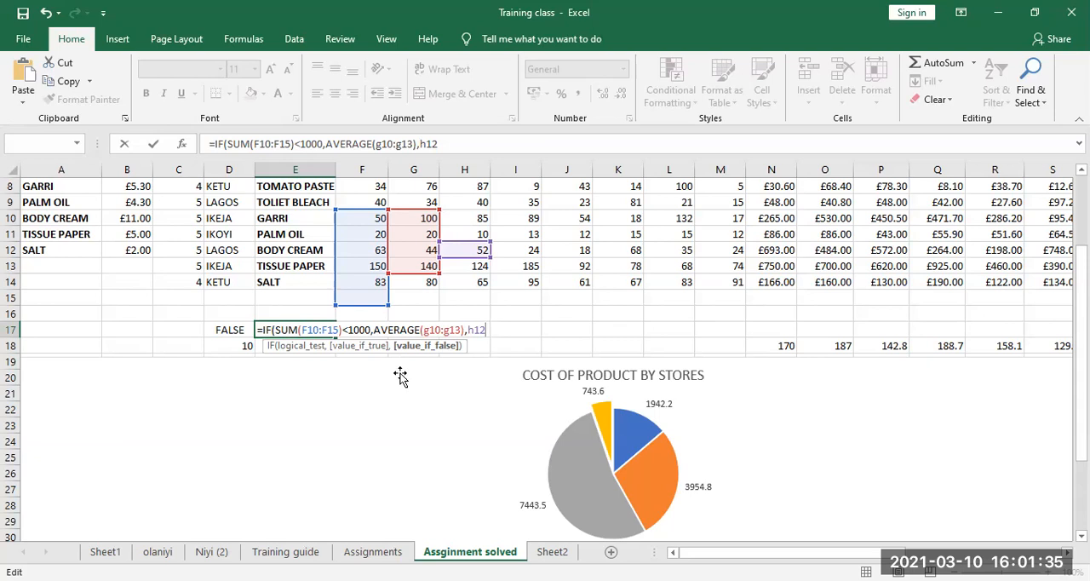
{"action": "type", "text": "^2)"}
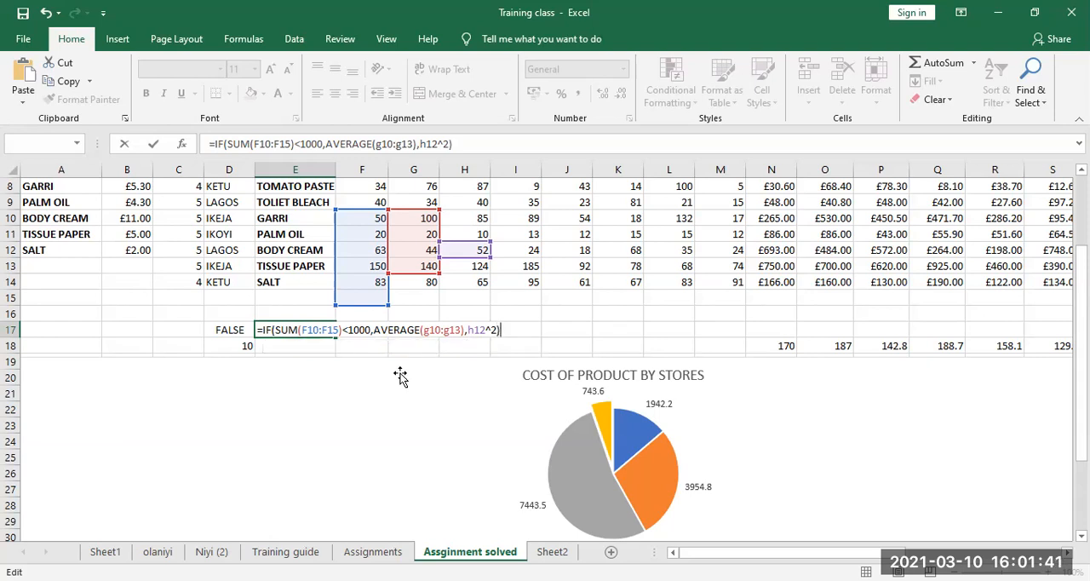
{"action": "key", "text": "Return"}
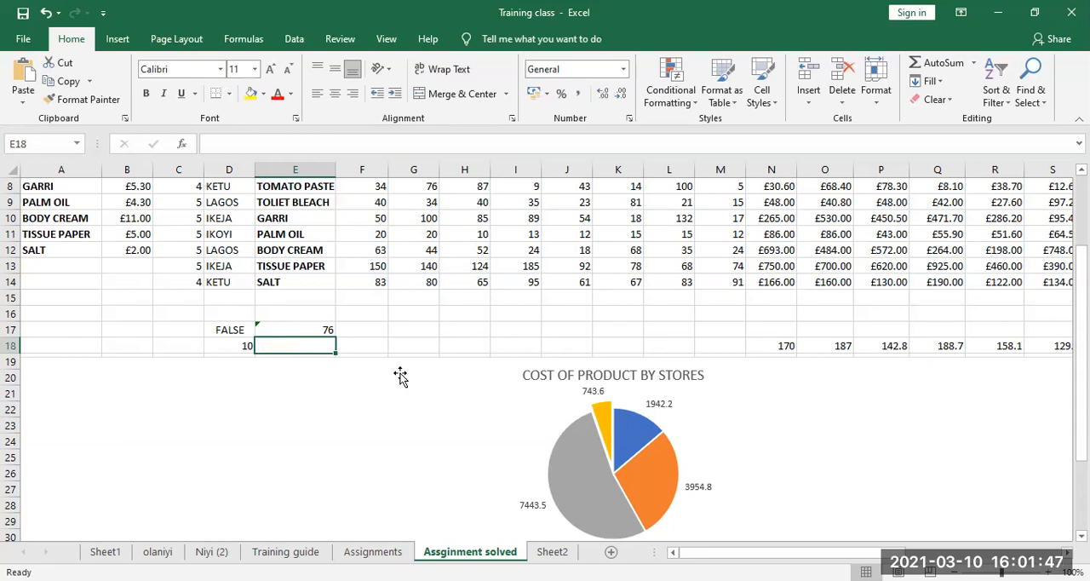
Examine the E17 formula's IF arguments in the Function Arguments dialog and its referenced ranges in the cell, without changing them
{"action": "key", "text": "Up"}
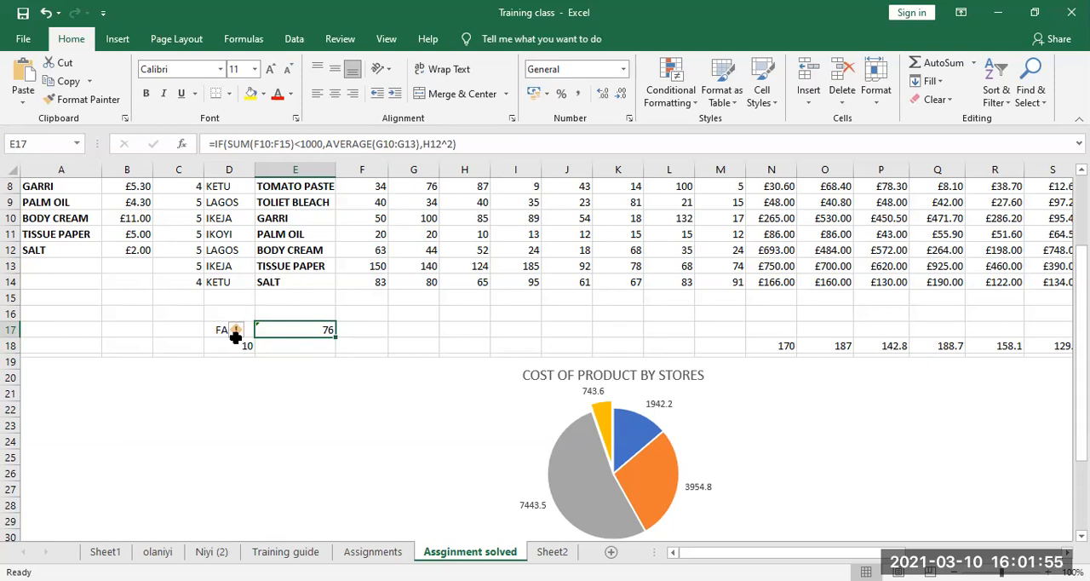
{"action": "mouse_move", "coordinate": [237, 334]}
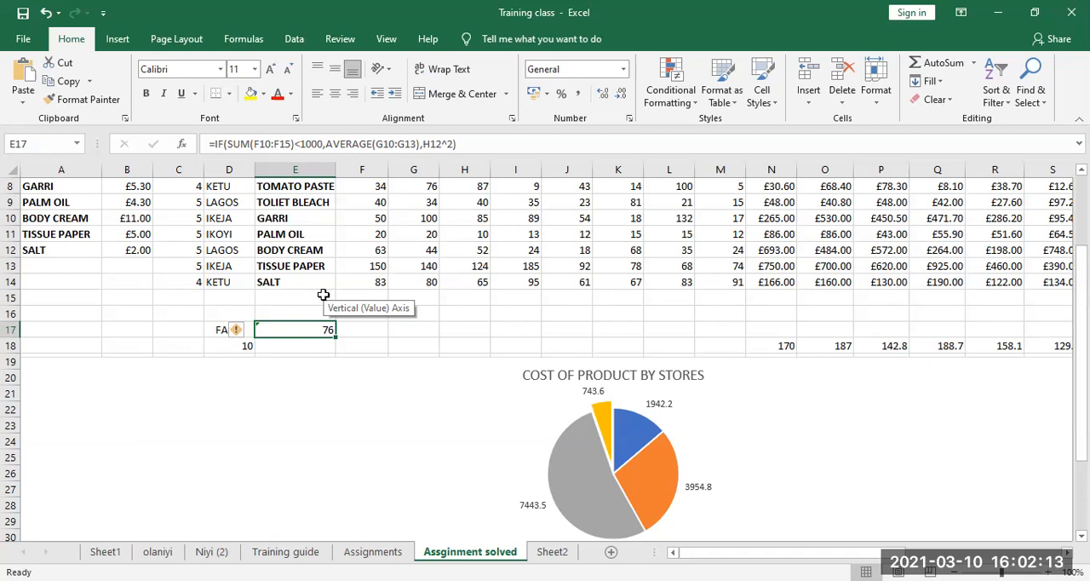
{"action": "left_click", "coordinate": [247, 39]}
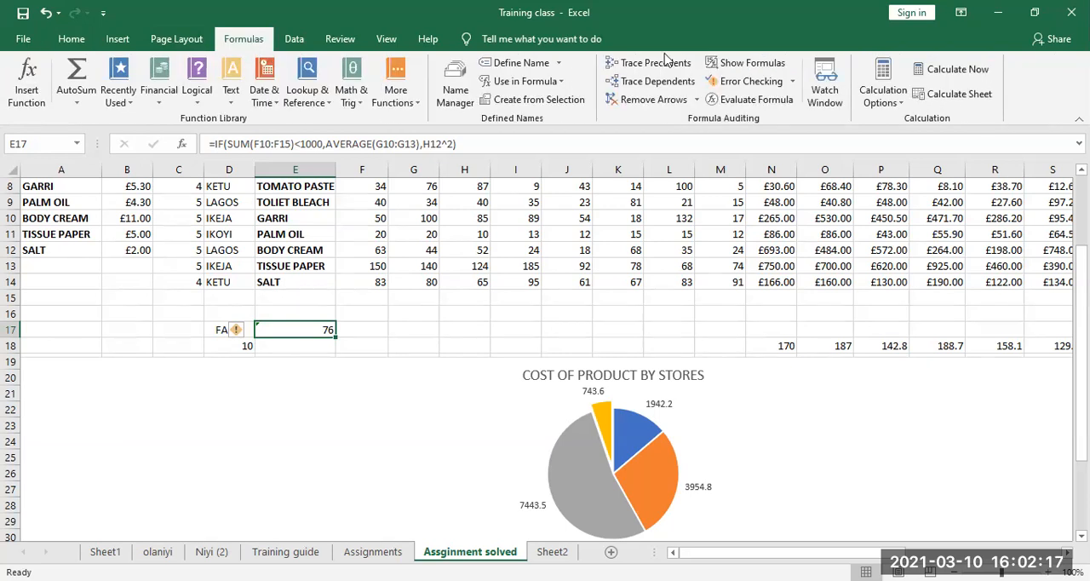
{"action": "left_click", "coordinate": [33, 90]}
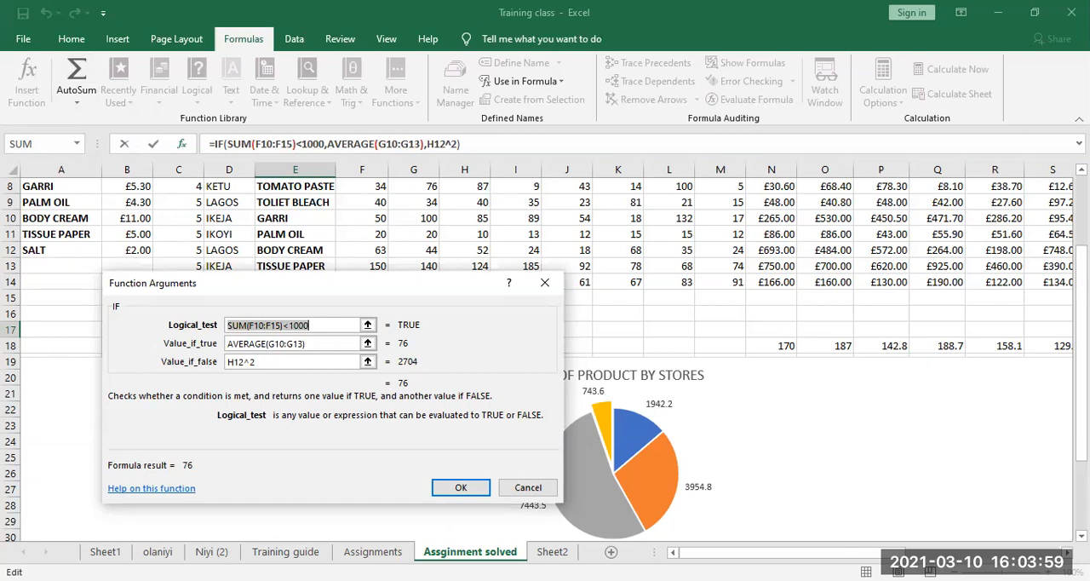
{"action": "left_click", "coordinate": [458, 488]}
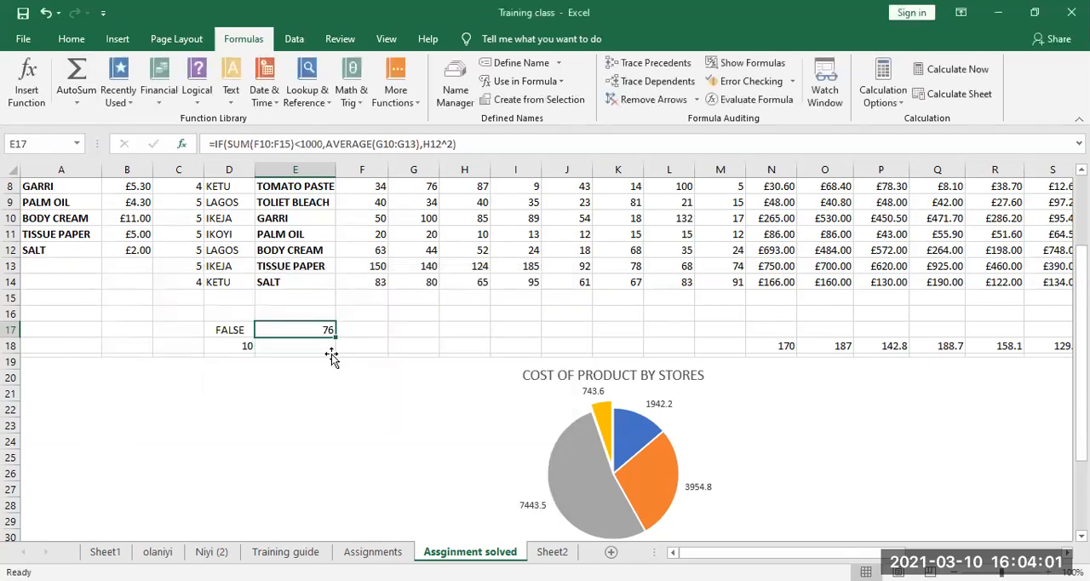
{"action": "double_click", "coordinate": [311, 331]}
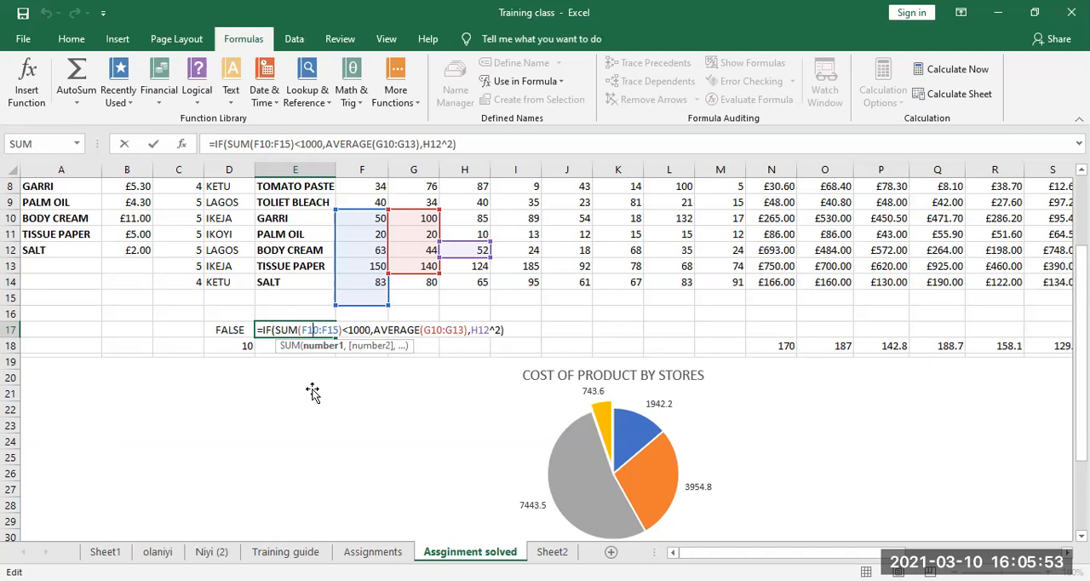
{"action": "key", "text": "Return"}
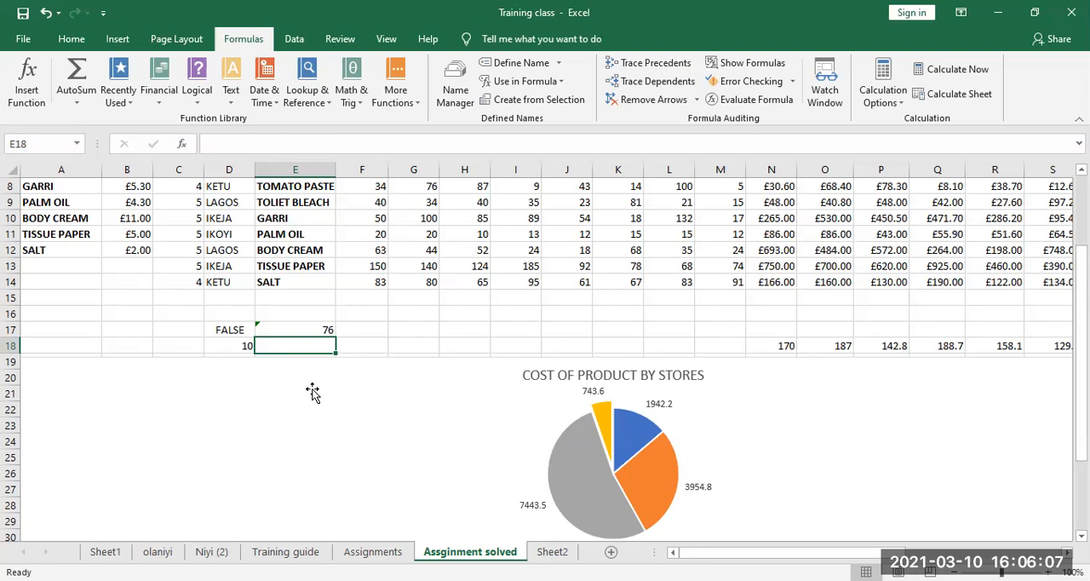
Start an IF formula in cell E18 with F10<30 as its logical test
{"action": "type", "text": "="}
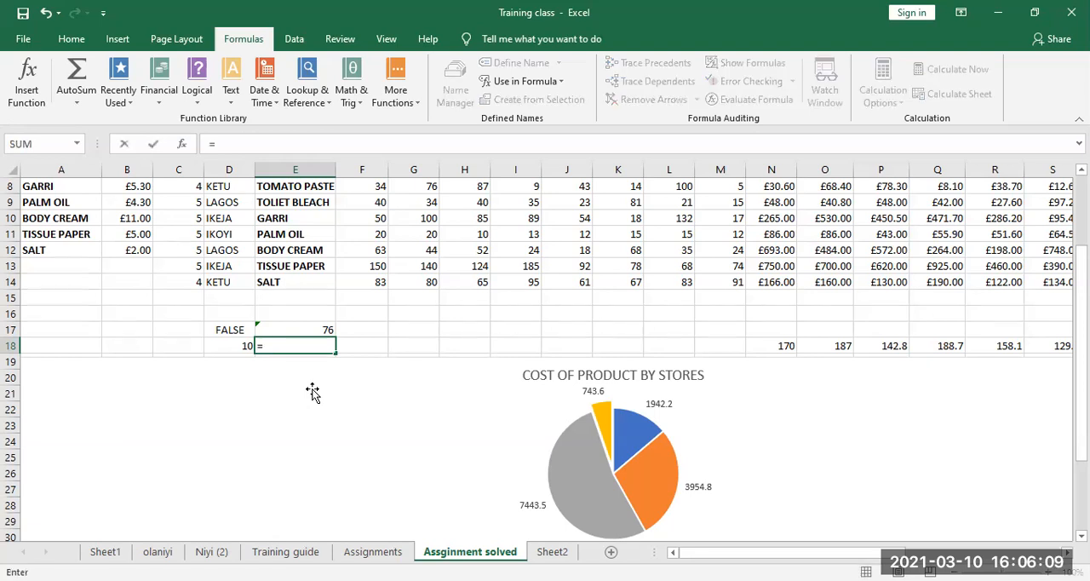
{"action": "type", "text": "IF"}
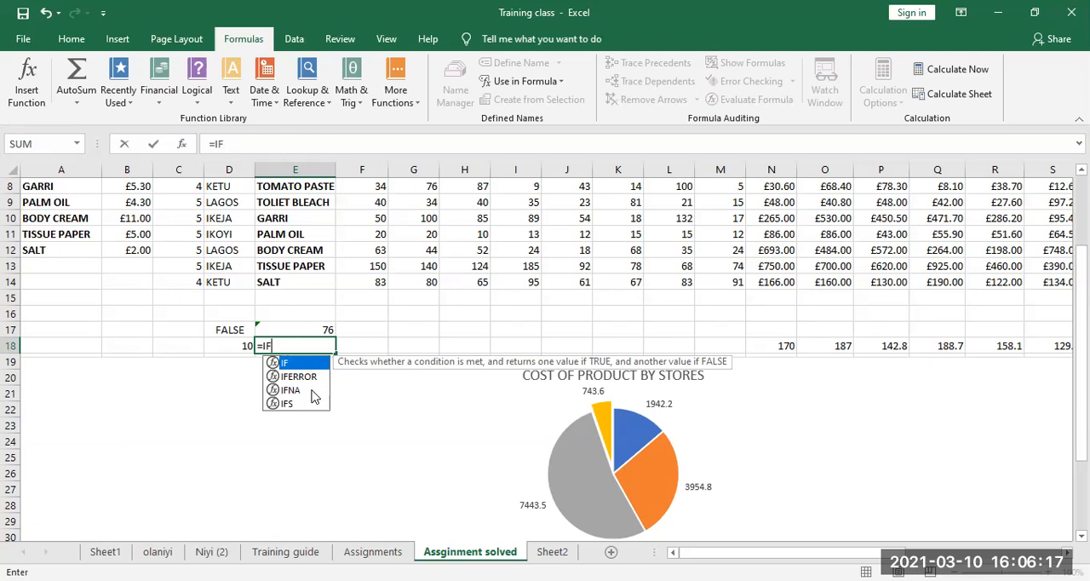
{"action": "type", "text": "9"}
{"action": "key", "text": "BackSpace"}
{"action": "type", "text": "(E1"}
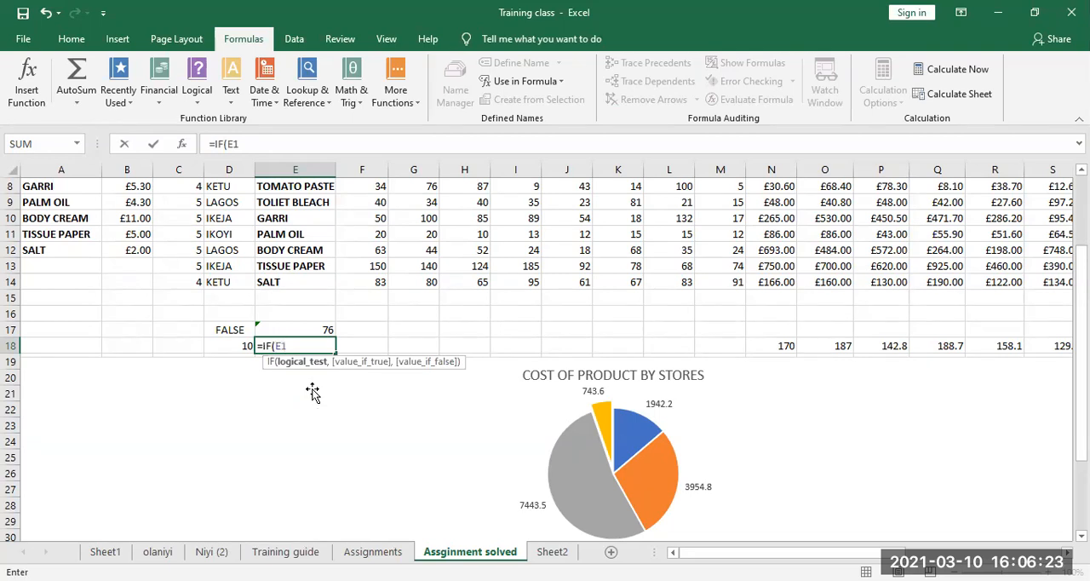
{"action": "type", "text": "0"}
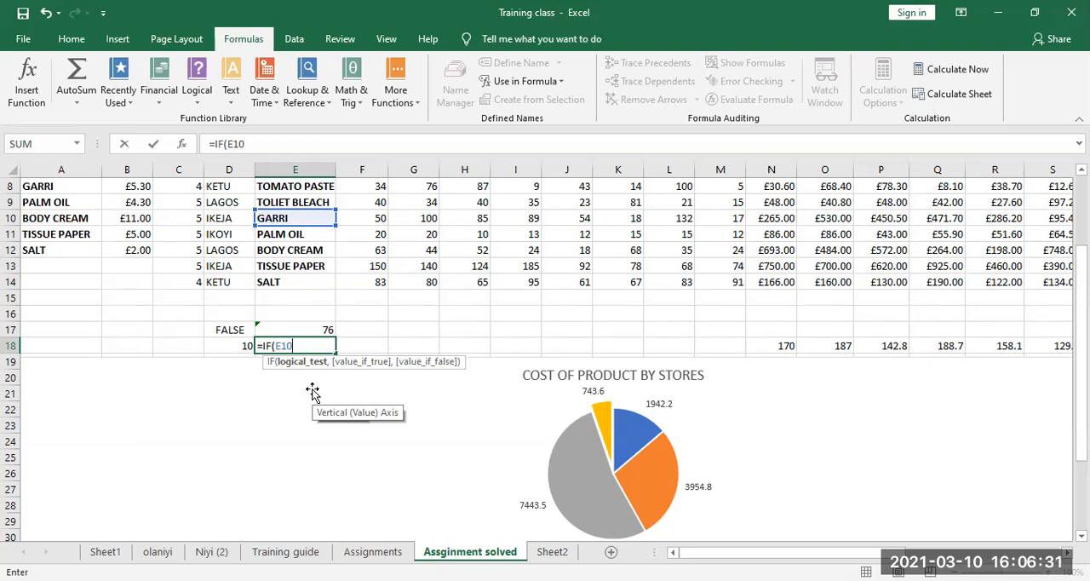
{"action": "key", "text": "BackSpace"}
{"action": "key", "text": "BackSpace"}
{"action": "key", "text": "BackSpace"}
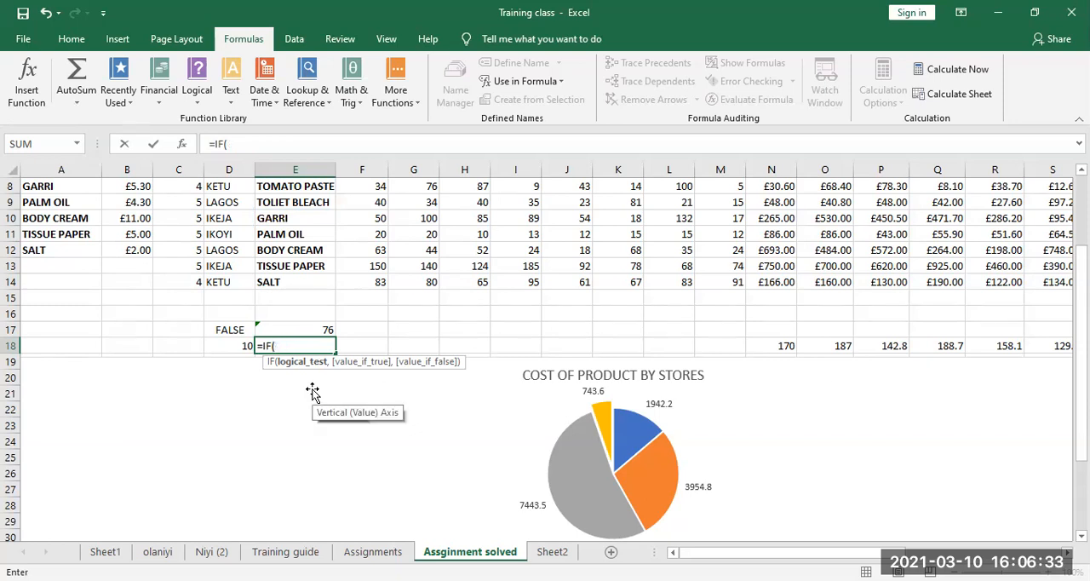
{"action": "type", "text": "F10"}
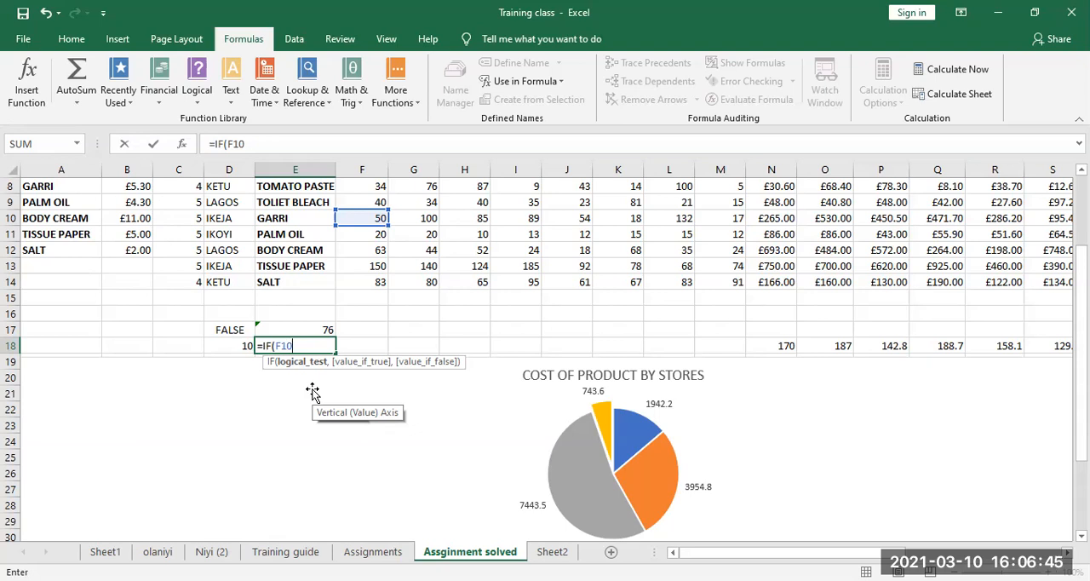
{"action": "type", "text": "<30,"}
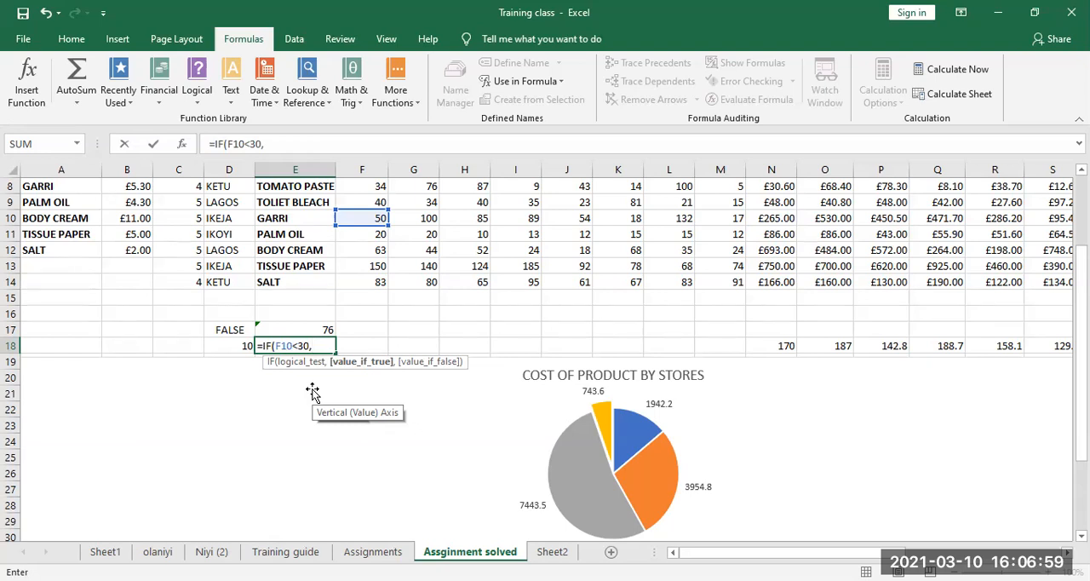
Set the value-if-true argument of the E18 formula to F10*2
{"action": "type", "text": "F1"}
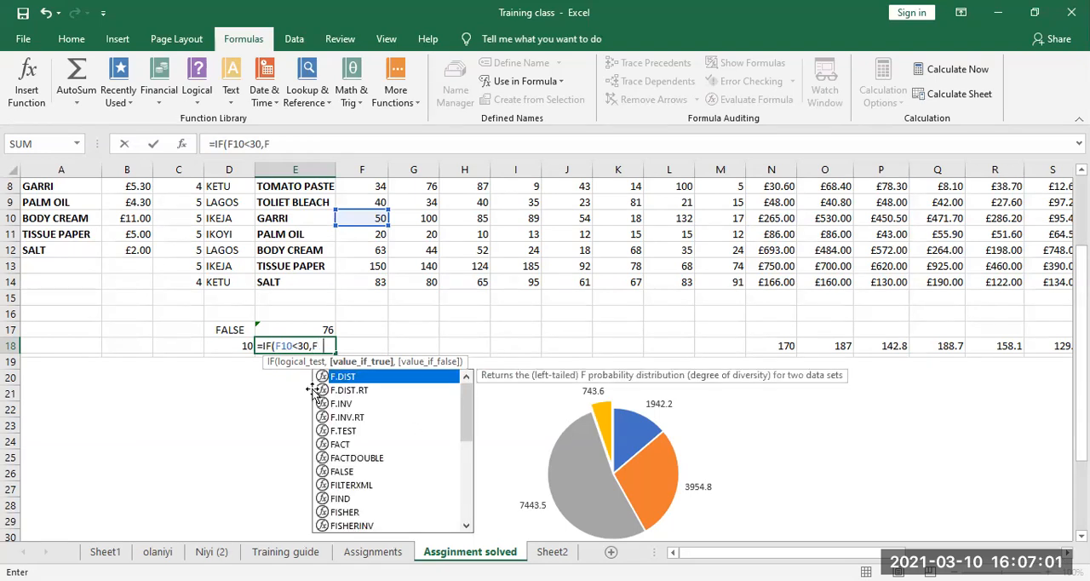
{"action": "type", "text": "0"}
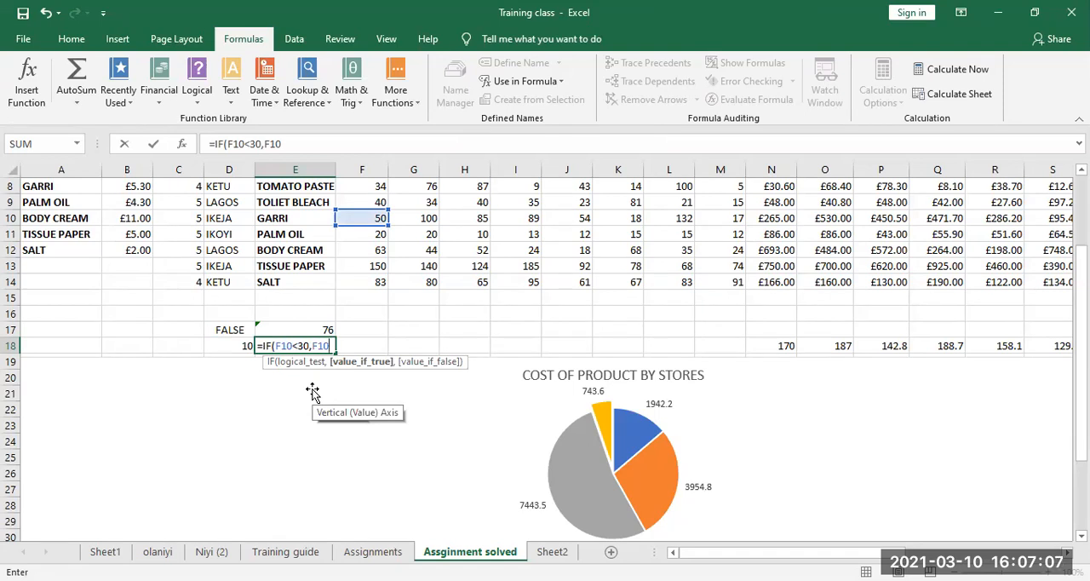
{"action": "type", "text": "*2,"}
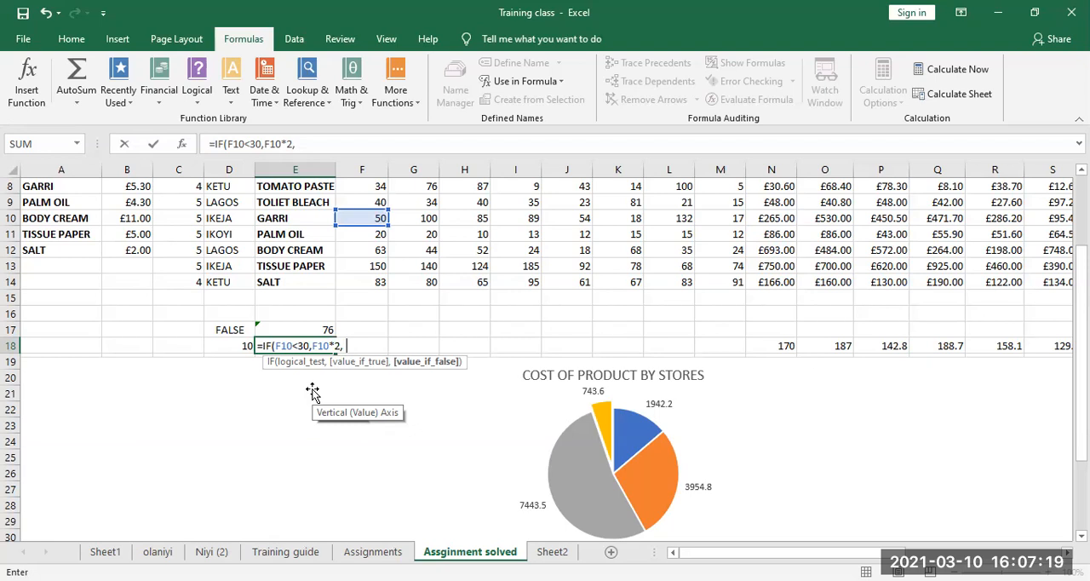
Nest a second IF as the value-if-false argument of E18, with logical test F10<50 and value-if-true F10*3
{"action": "type", "text": "IF("}
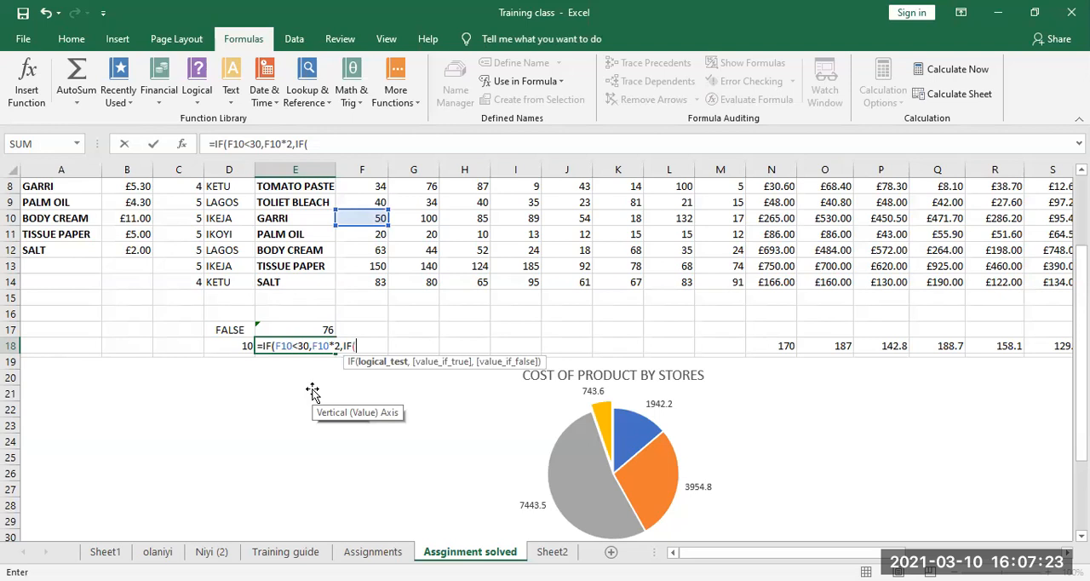
{"action": "type", "text": "F10"}
{"action": "type", "text": "<"}
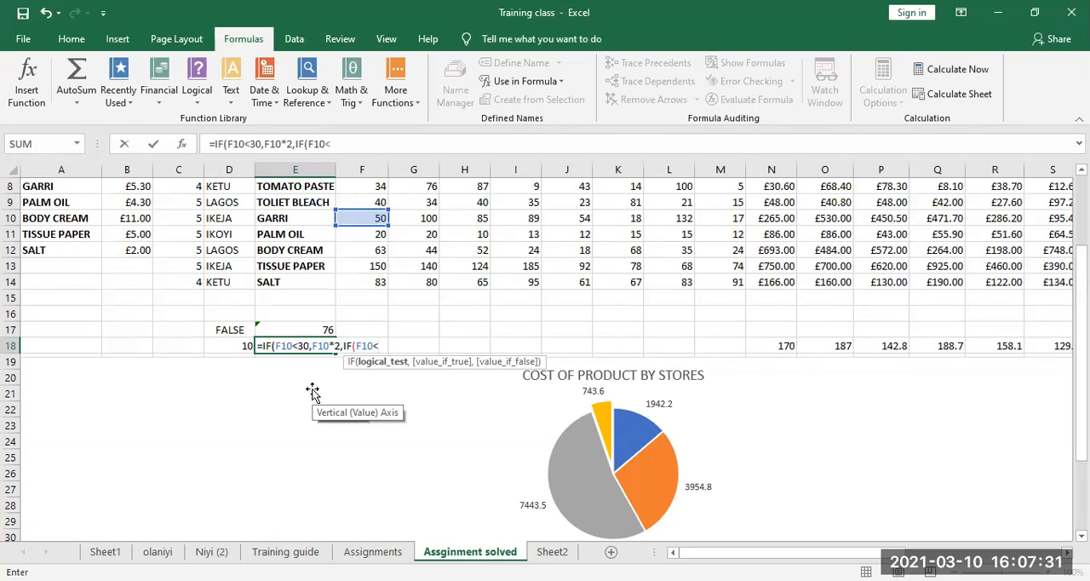
{"action": "type", "text": "50"}
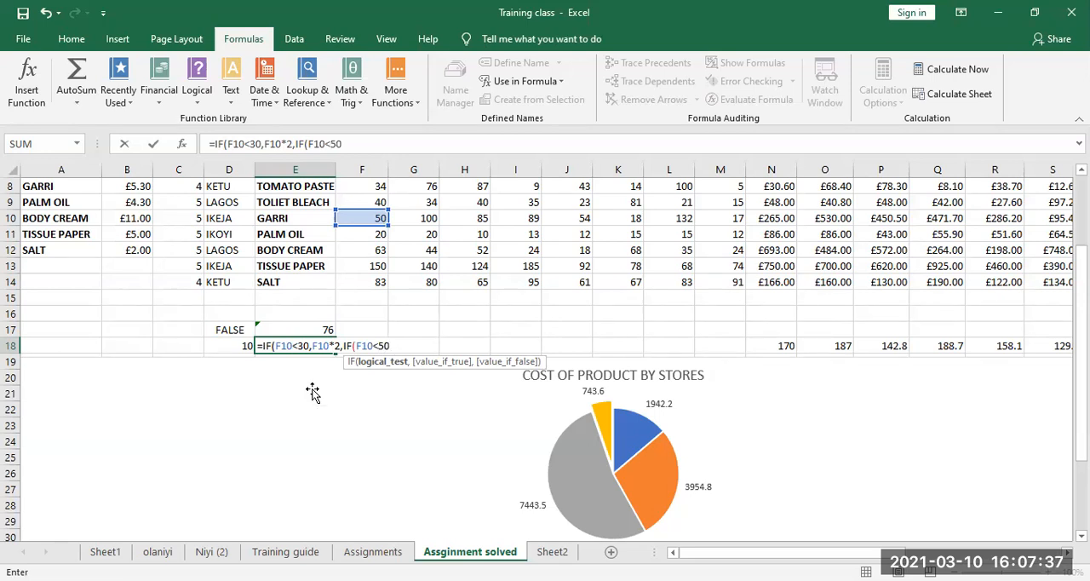
{"action": "type", "text": ","}
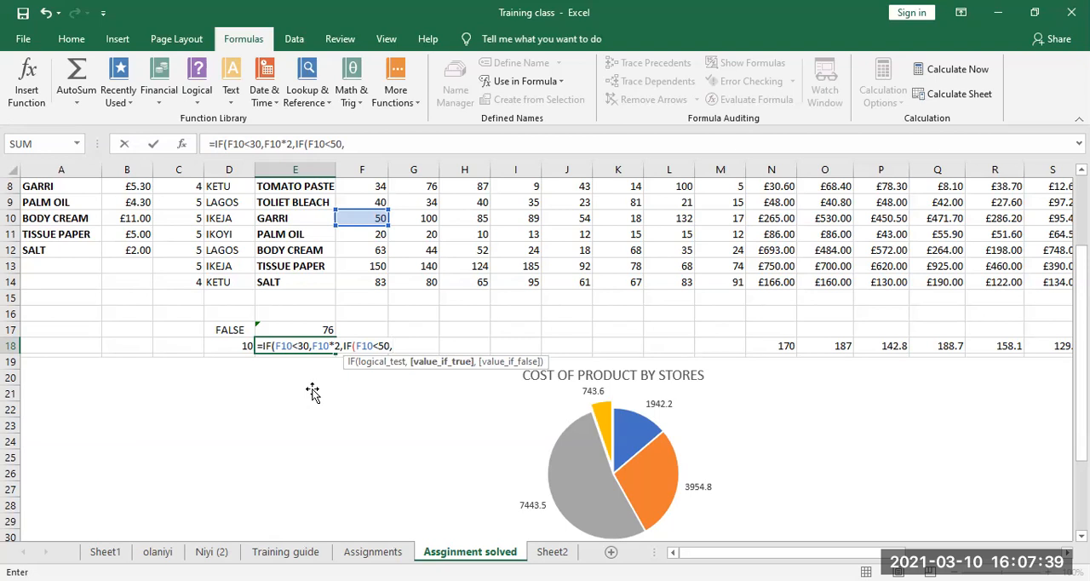
{"action": "type", "text": "F10"}
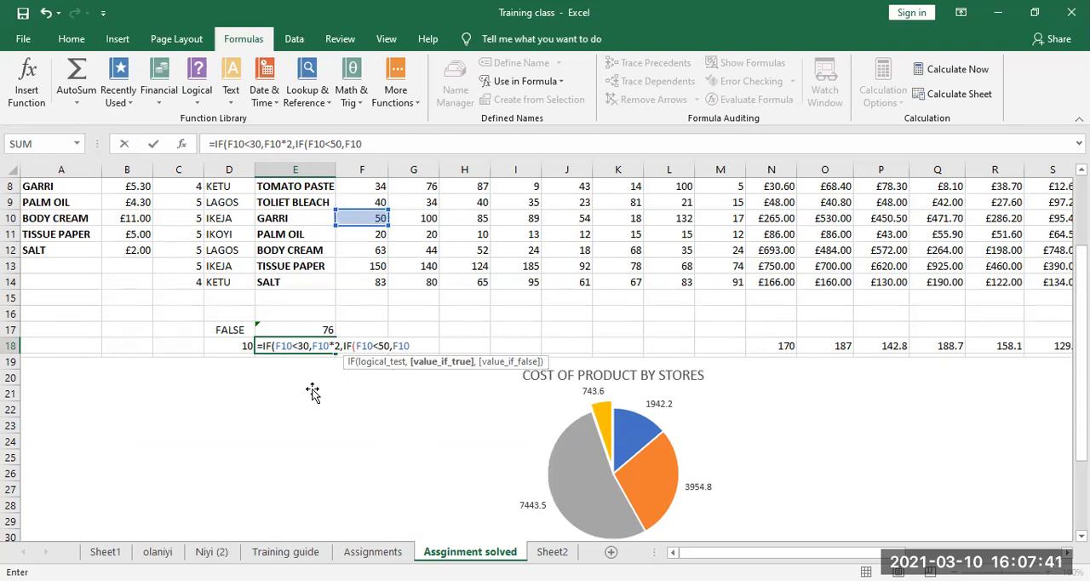
{"action": "type", "text": "*3,"}
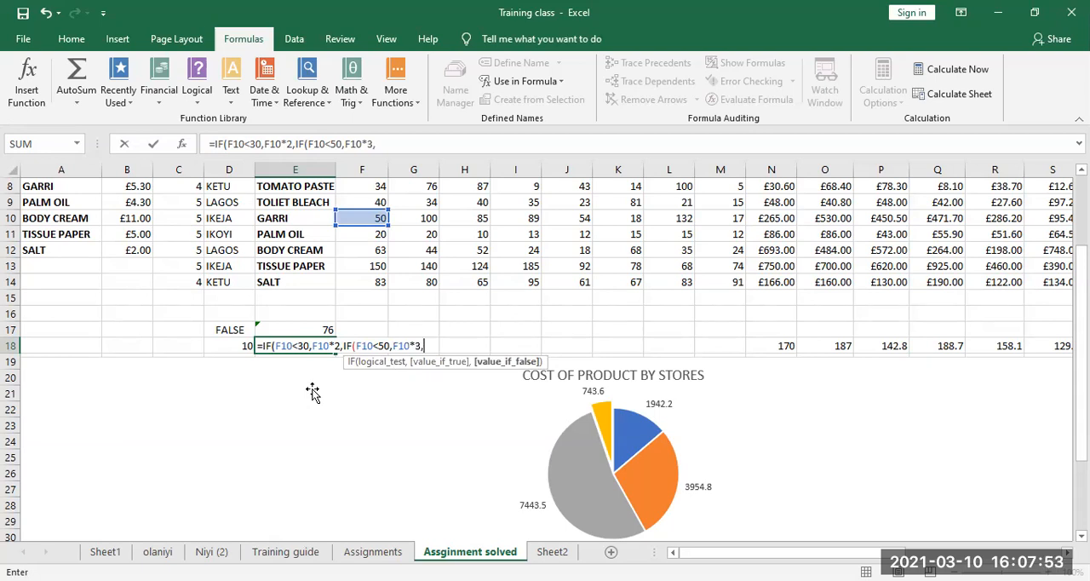
Set the nested IF's value-if-false argument to F10*4, close both functions and enter the E18 formula
{"action": "type", "text": "F10*4"}
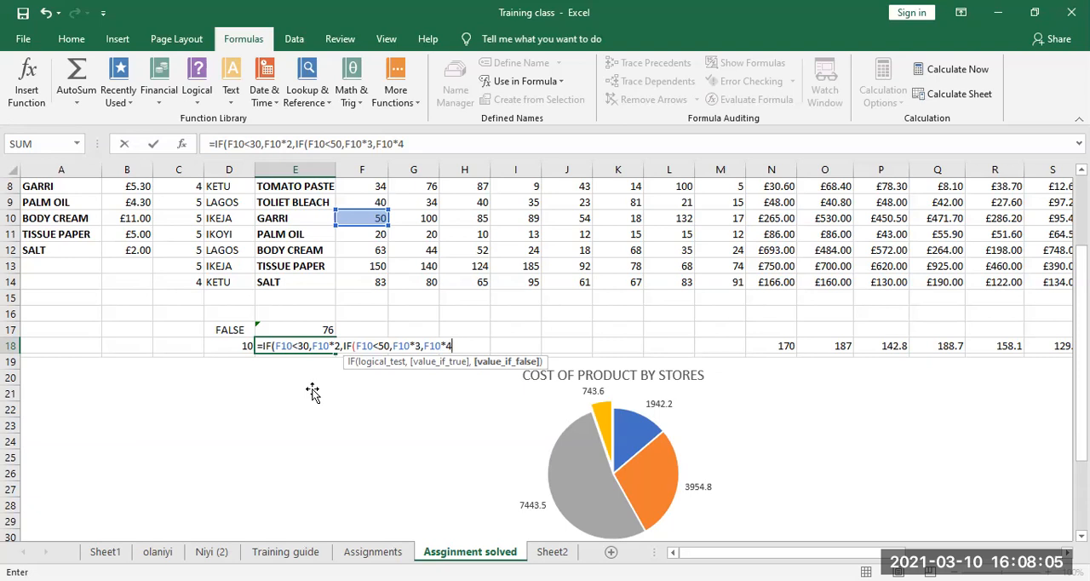
{"action": "type", "text": ")"}
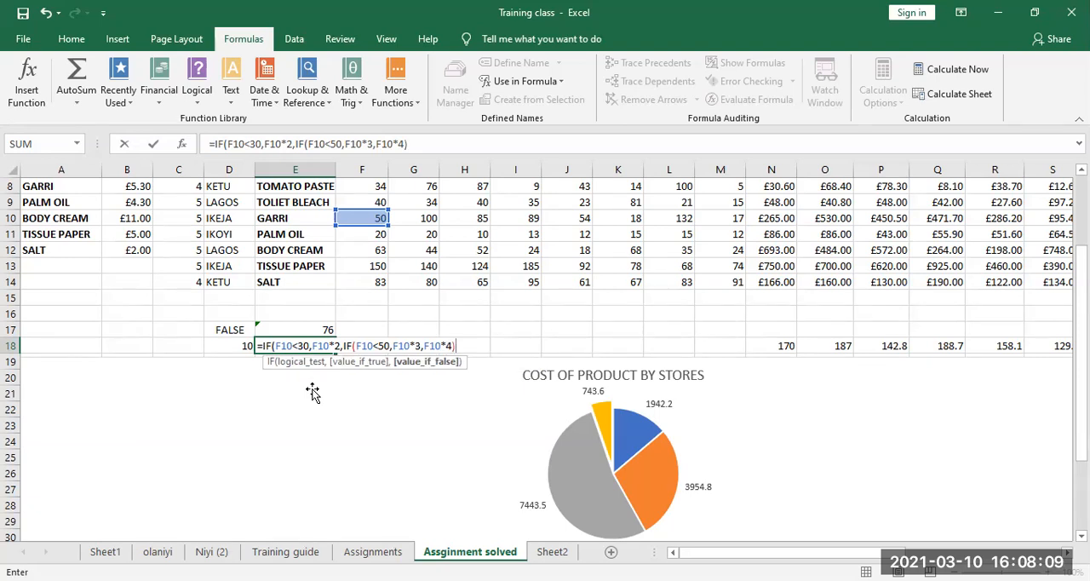
{"action": "type", "text": ")"}
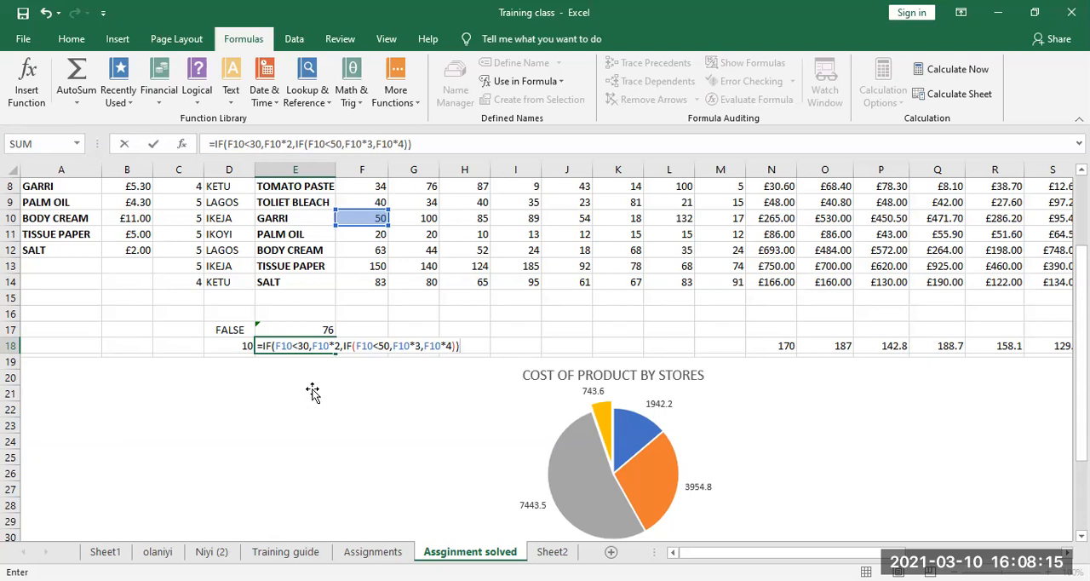
{"action": "key", "text": "Return"}
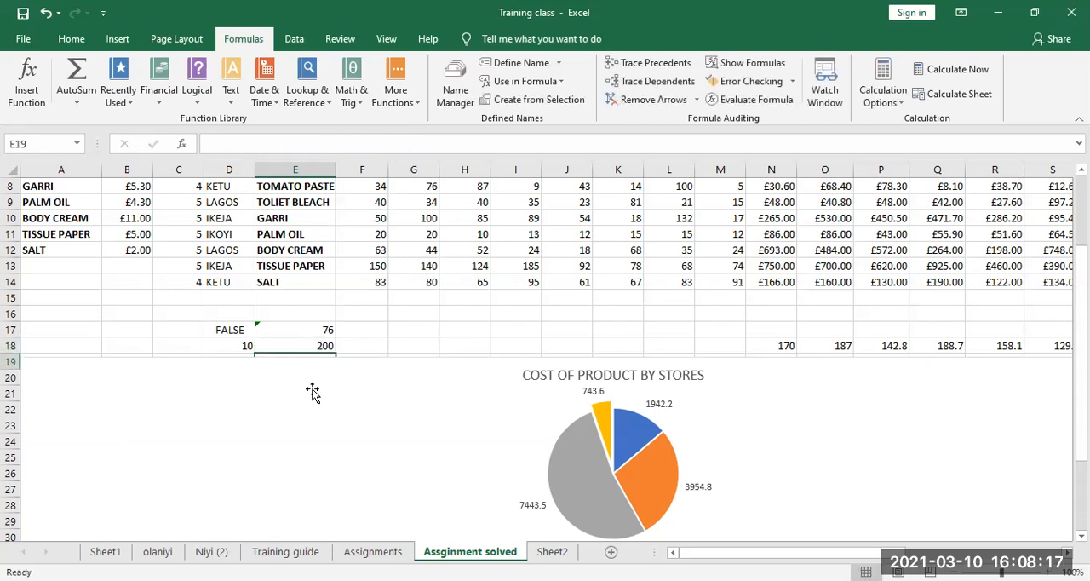
Examine the nested IF formula in E18 in the cell and in the Function Arguments dialog, without changing it
{"action": "left_click", "coordinate": [314, 345]}
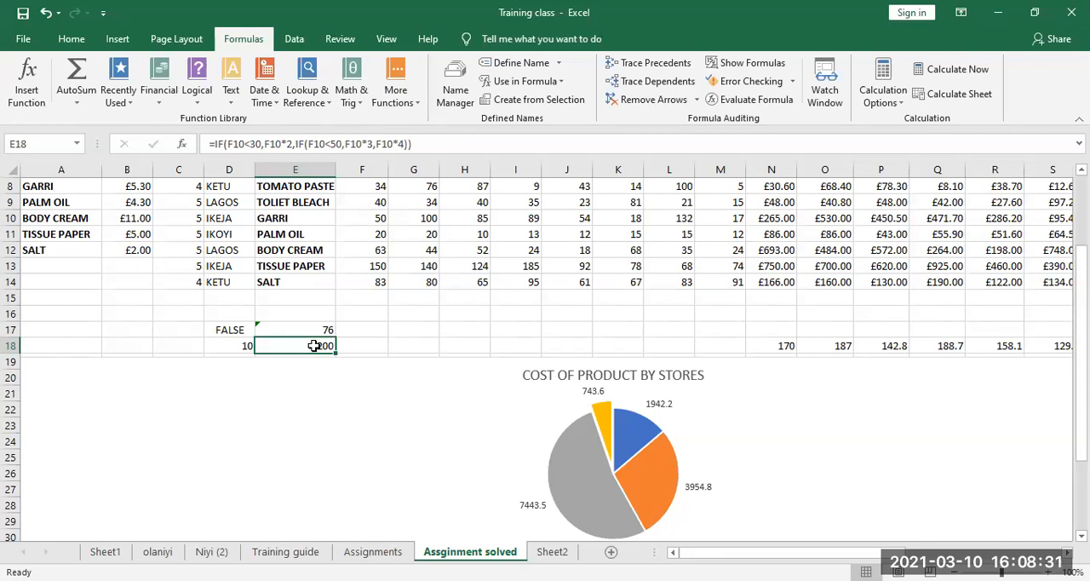
{"action": "double_click", "coordinate": [314, 345]}
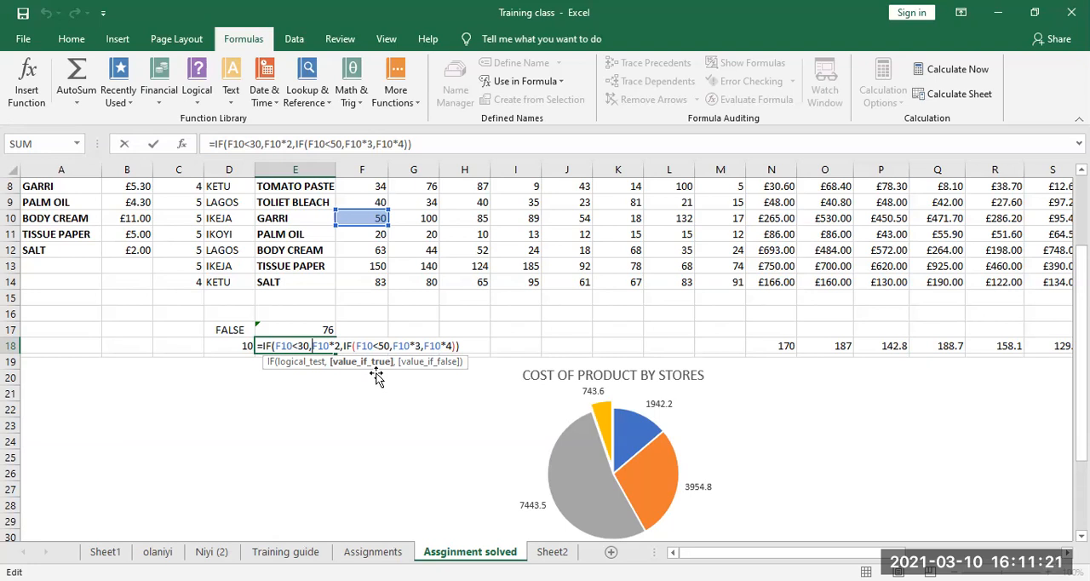
{"action": "left_click", "coordinate": [31, 68]}
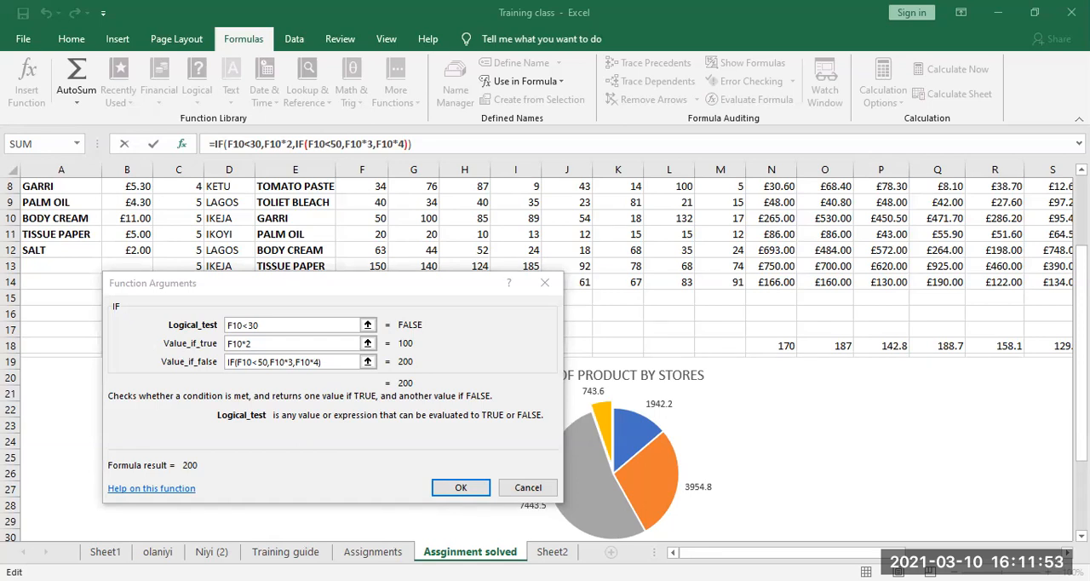
{"action": "left_click", "coordinate": [461, 489]}
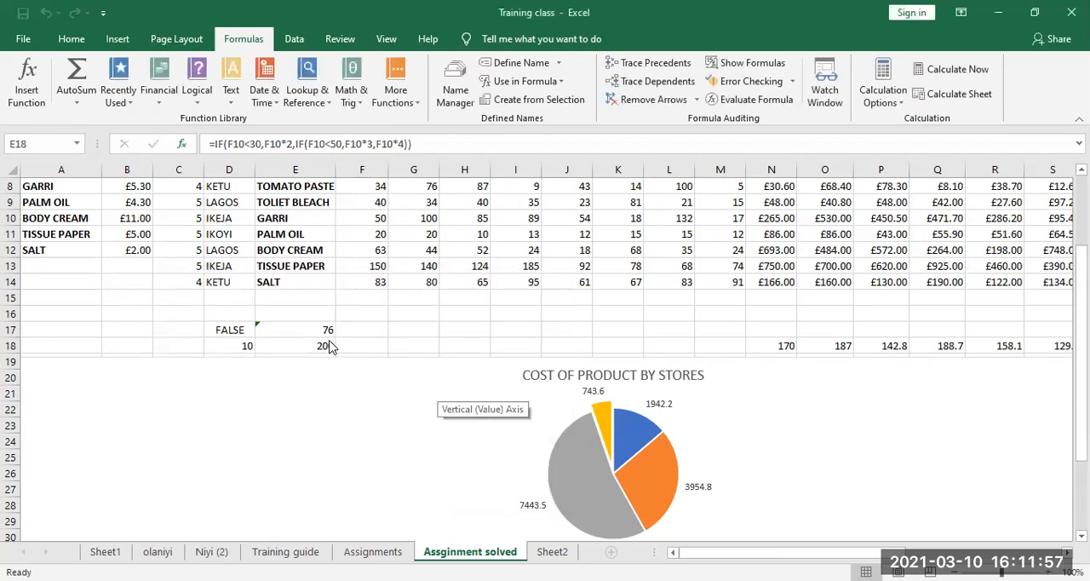